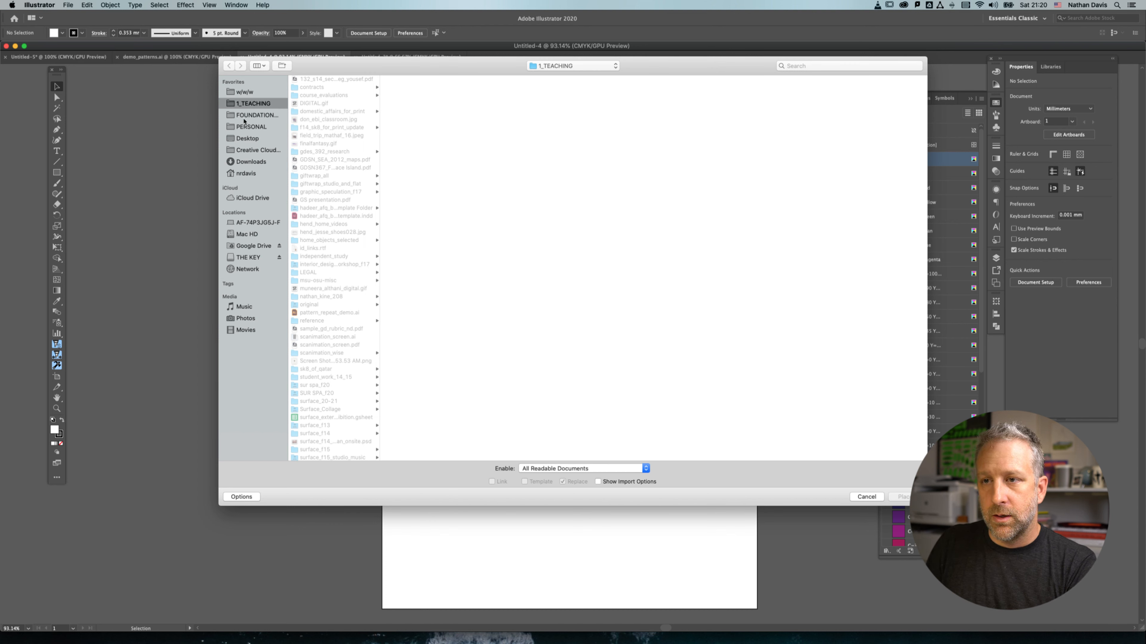
- Choose scan0001.pdf from the demo folder in sur spa_f20, project_briefs, SUR+SPA_PaperPlanes for placing as a linked file
scroll(336, 206, down, 5)
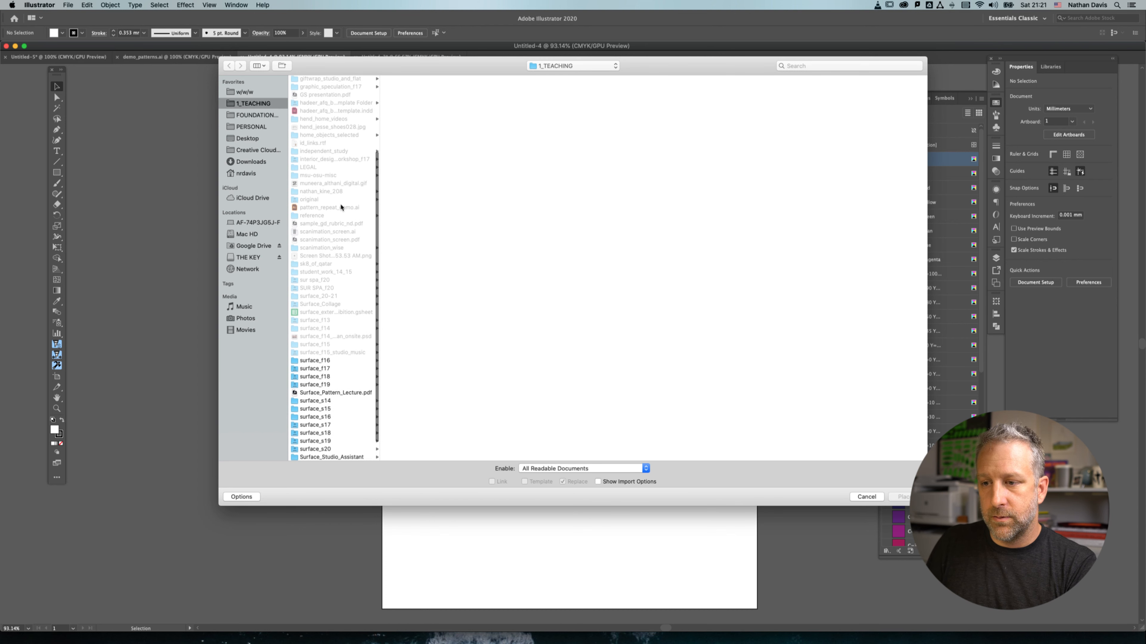
click(315, 262)
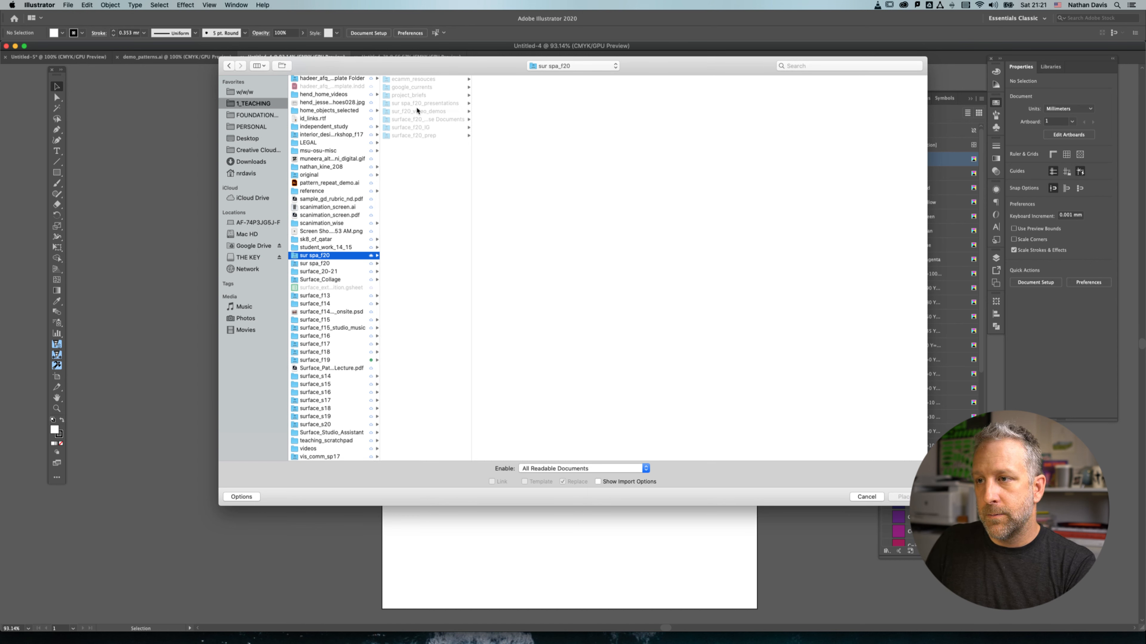
click(408, 96)
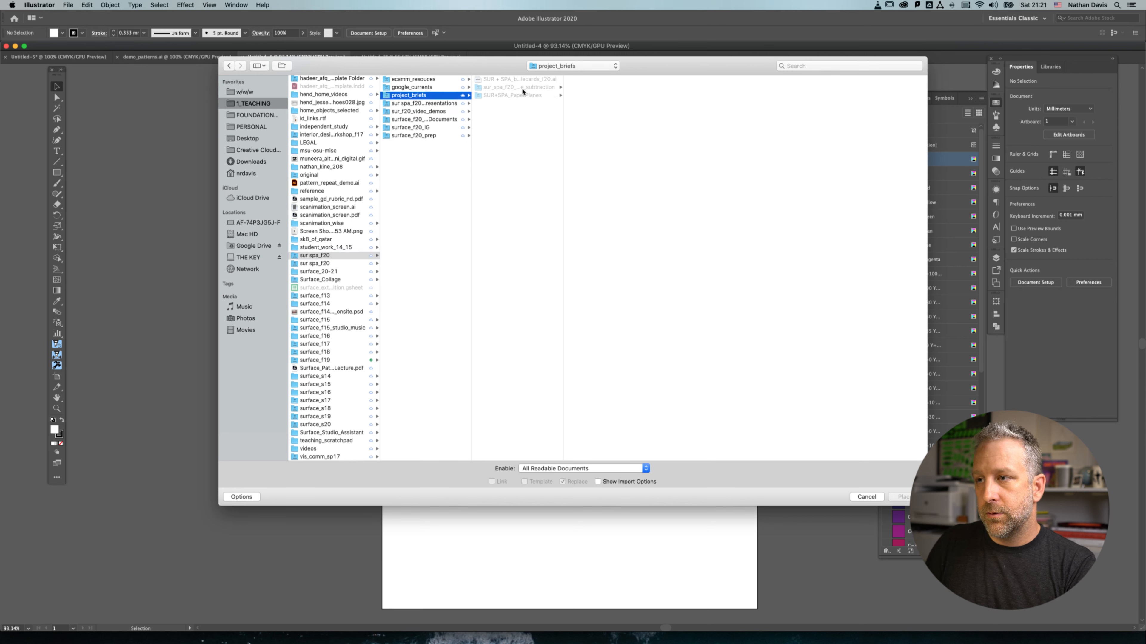
click(519, 95)
click(592, 88)
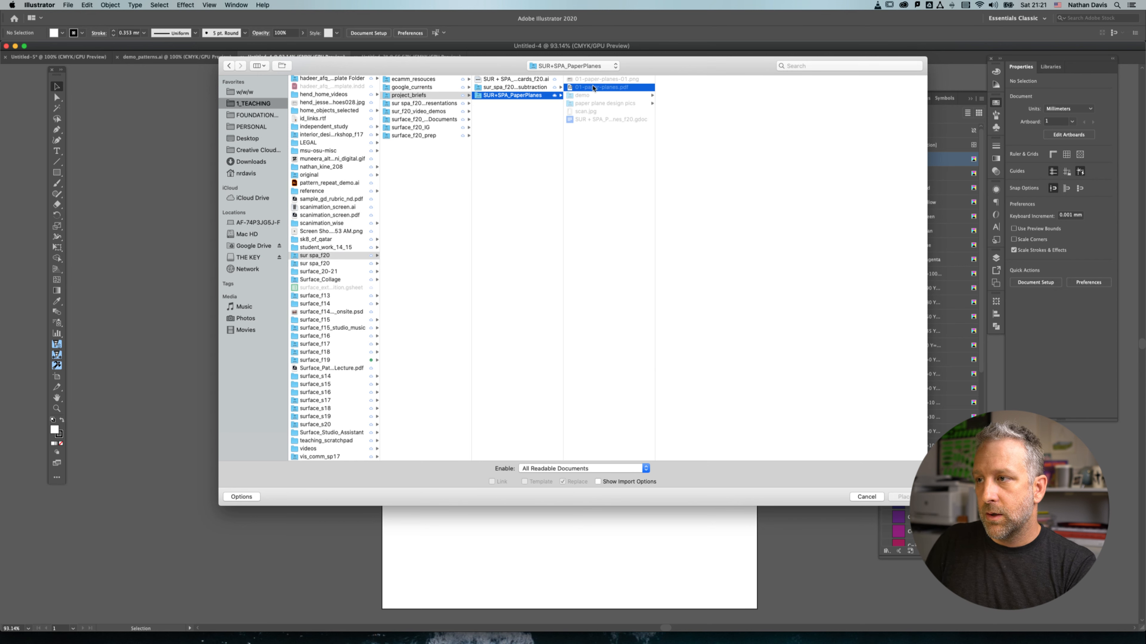
click(583, 96)
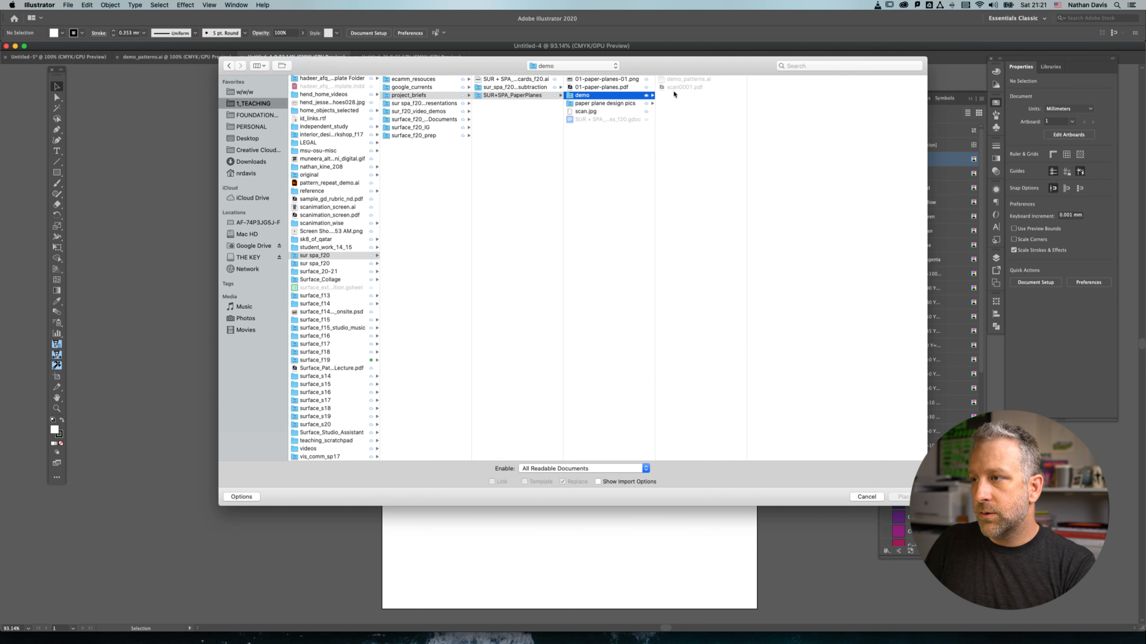
click(674, 79)
click(668, 87)
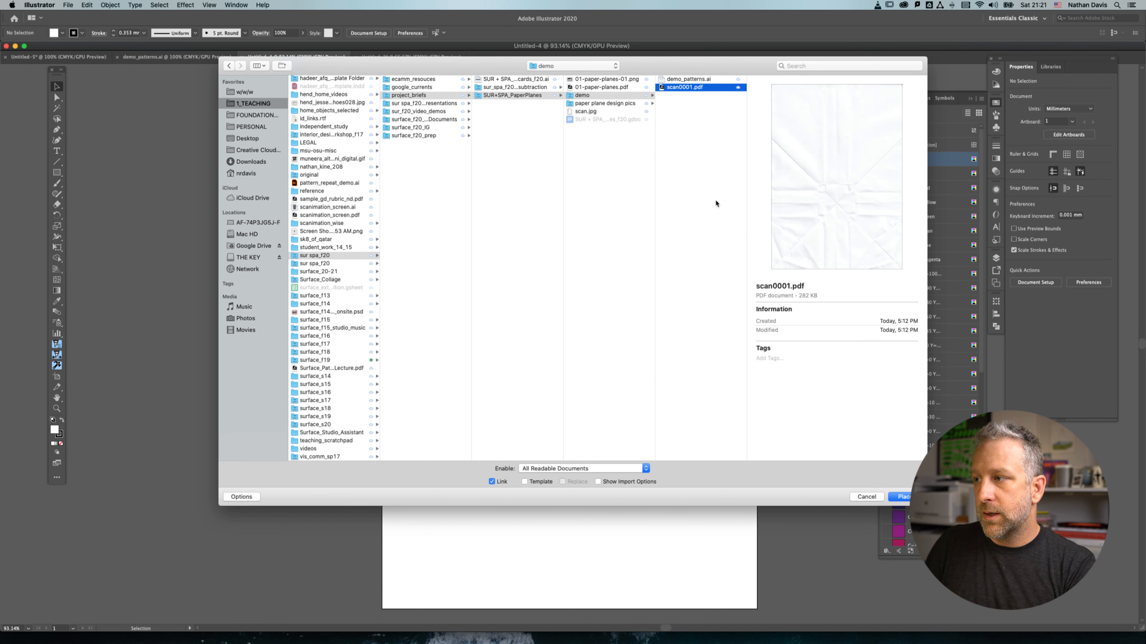
click(902, 497)
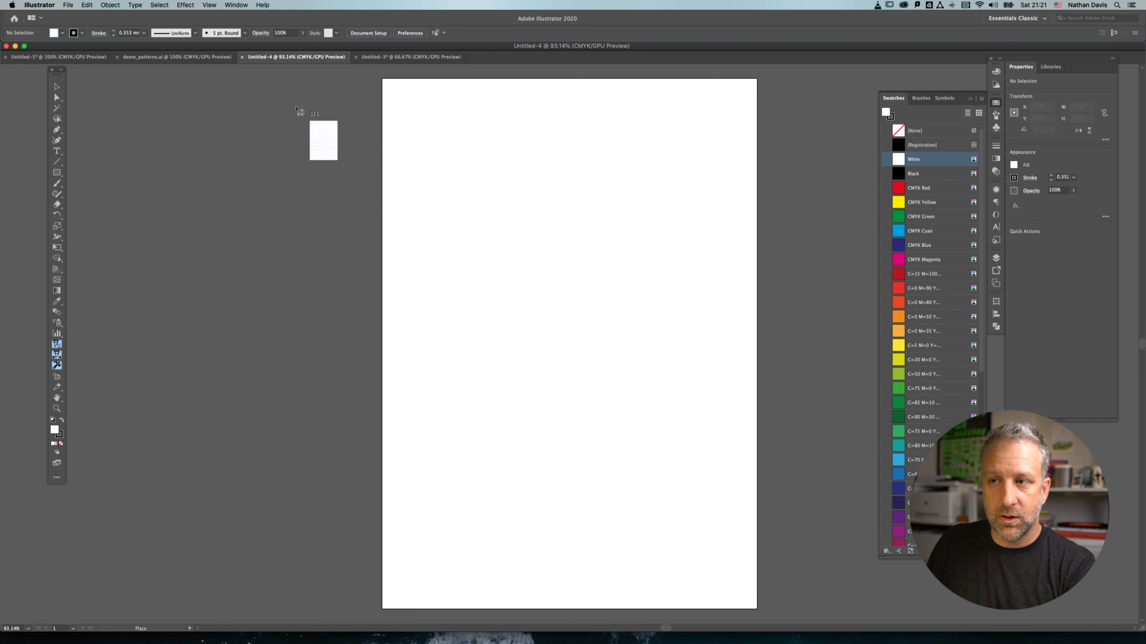
- Place the scan at full size on the canvas and move it to cover the artboard
click(295, 107)
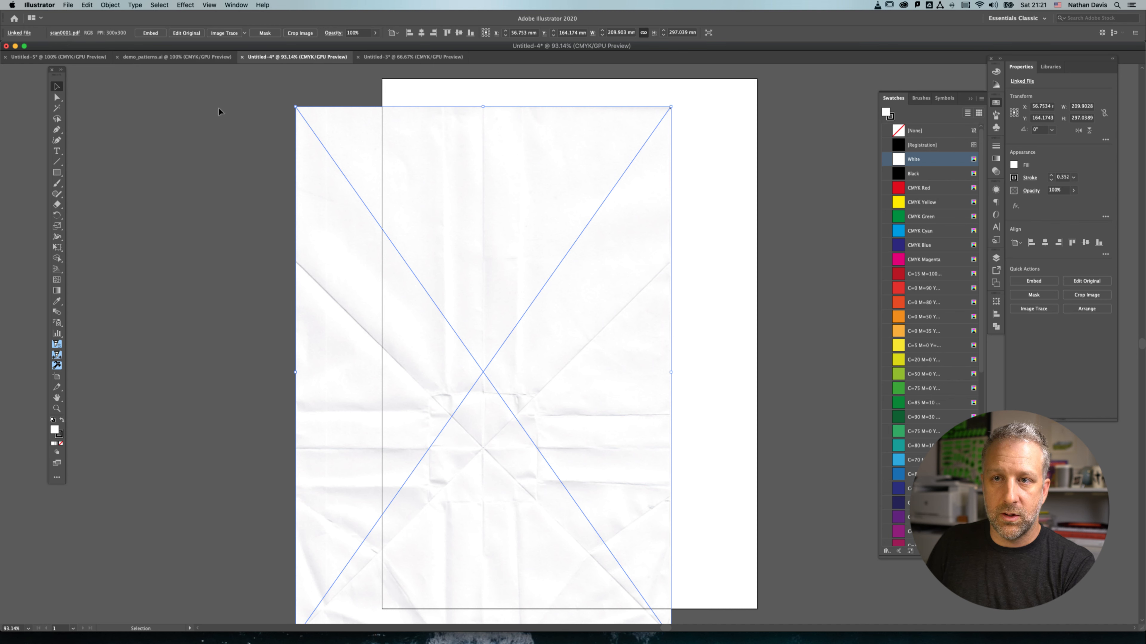
drag(325, 178, 411, 152)
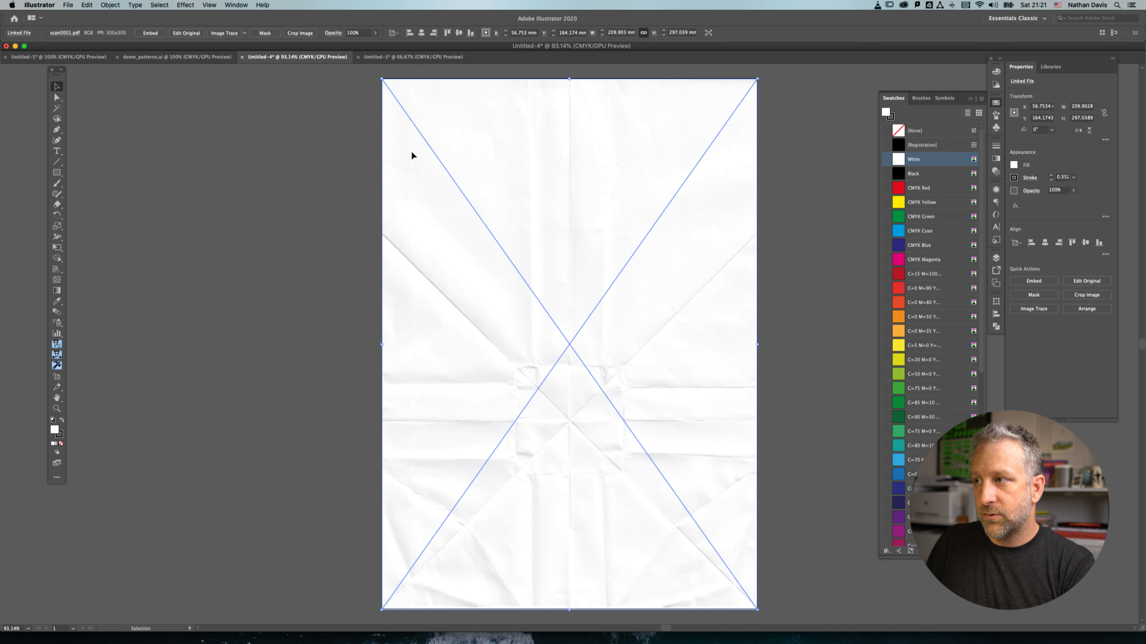
- Lock the placed scan and try moving it to test the lock
drag(557, 170, 439, 168)
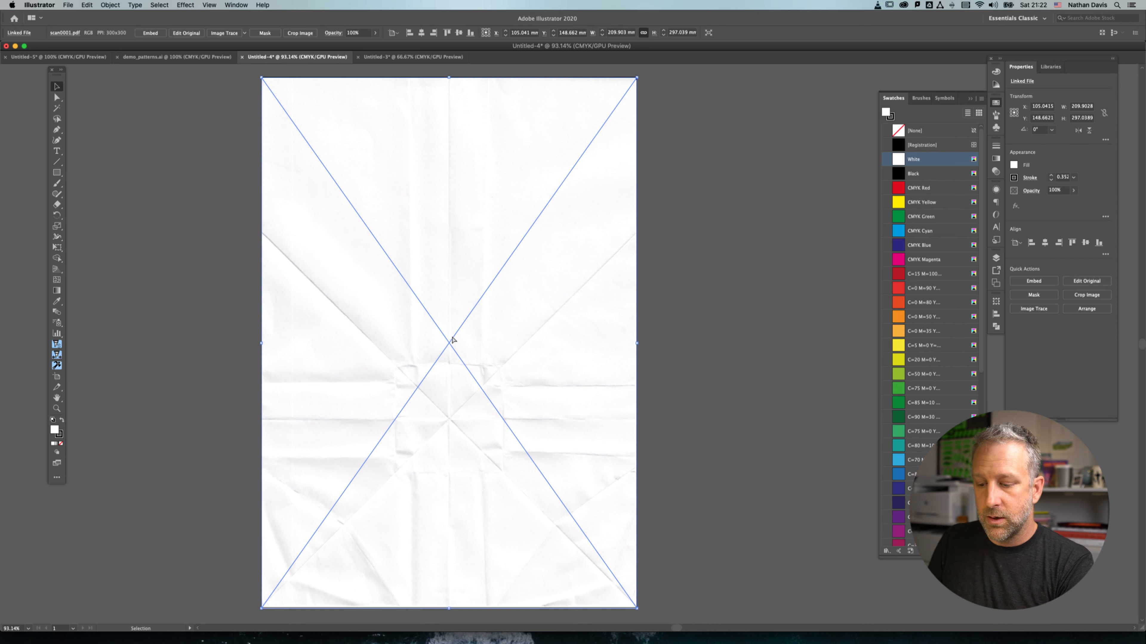
key(super+2)
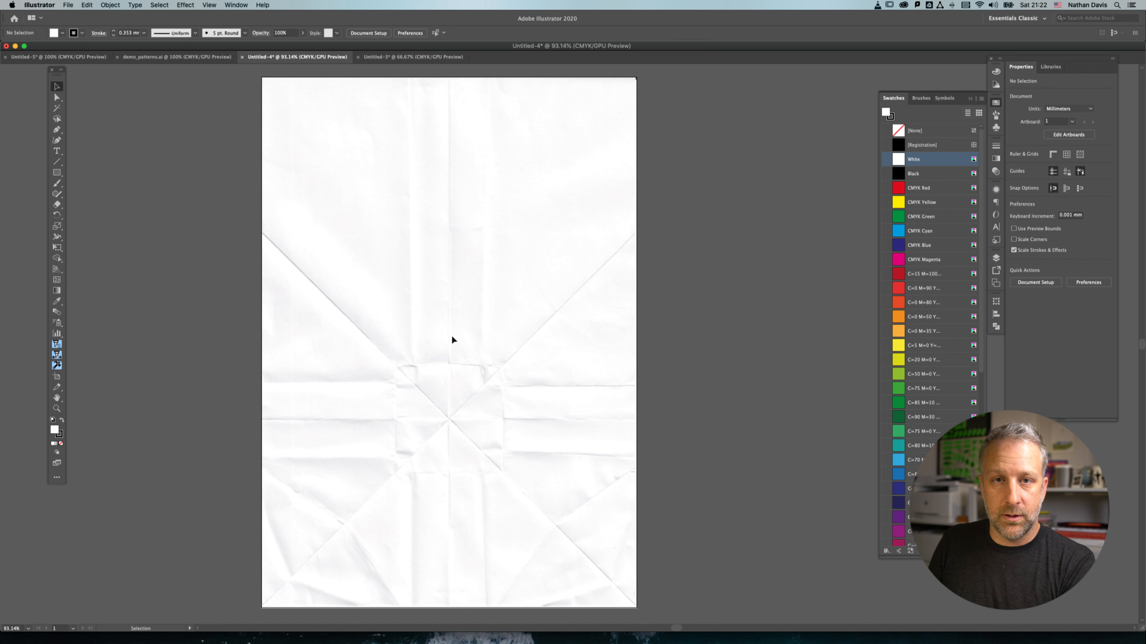
drag(490, 296, 494, 297)
drag(511, 329, 383, 384)
drag(400, 380, 465, 302)
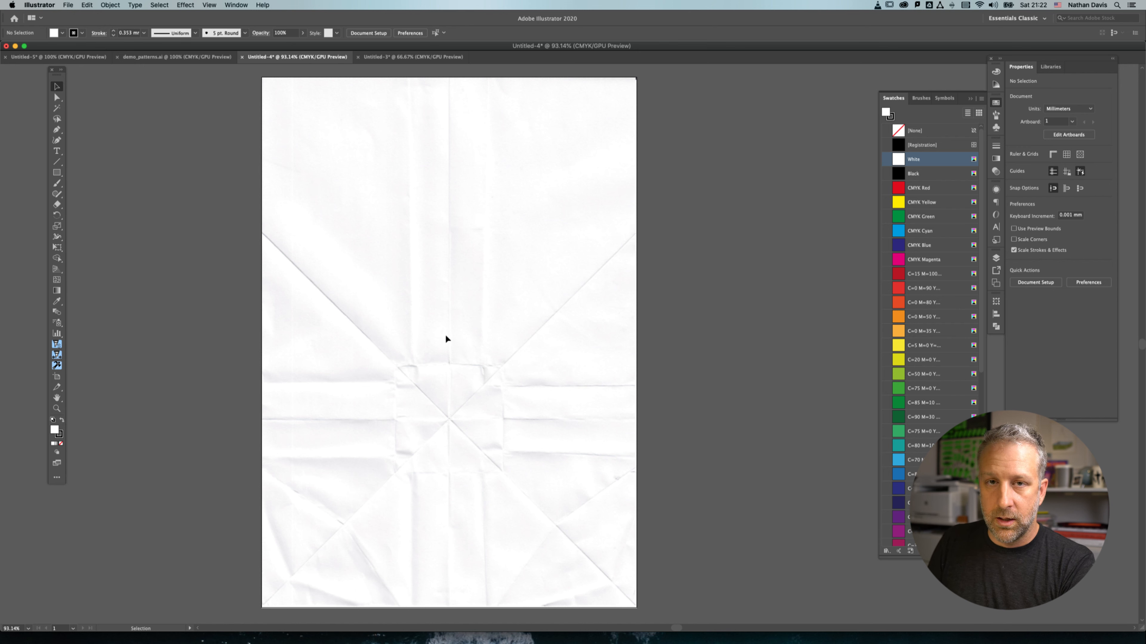
- Center the unlocked scan horizontally and vertically on the artboard, and lock it again
click(380, 352)
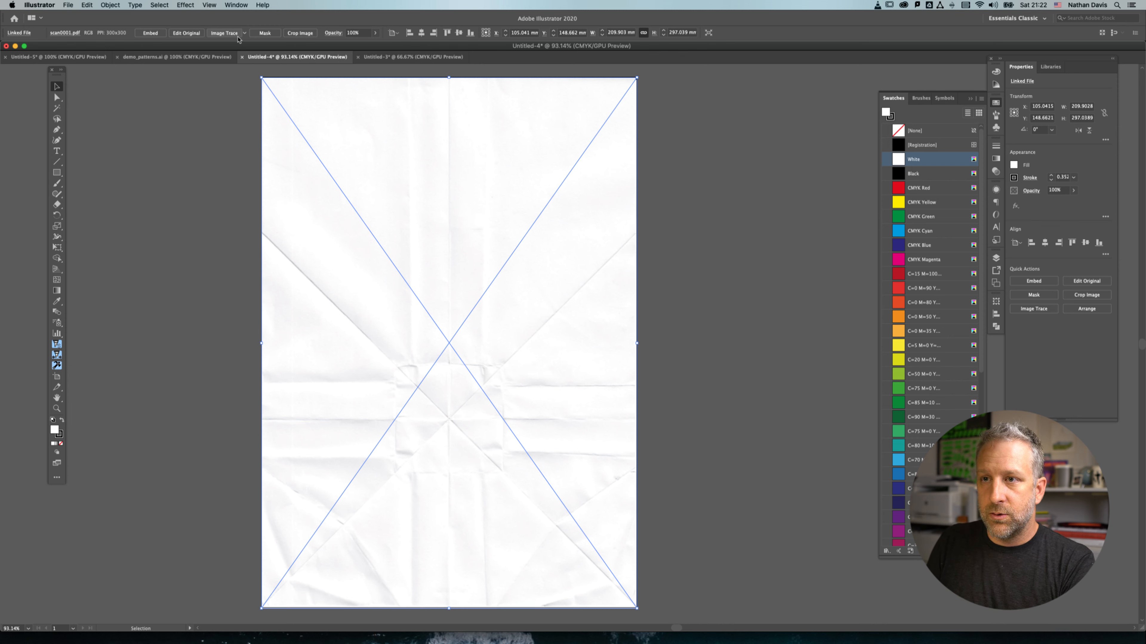
click(421, 34)
click(458, 33)
click(204, 405)
click(298, 403)
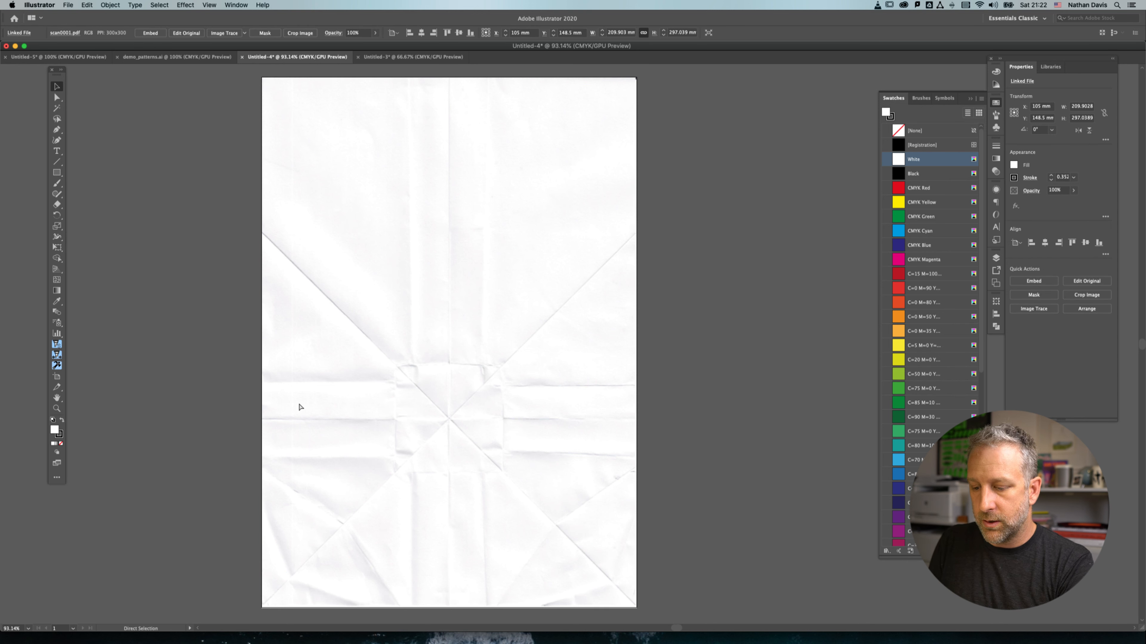
click(220, 386)
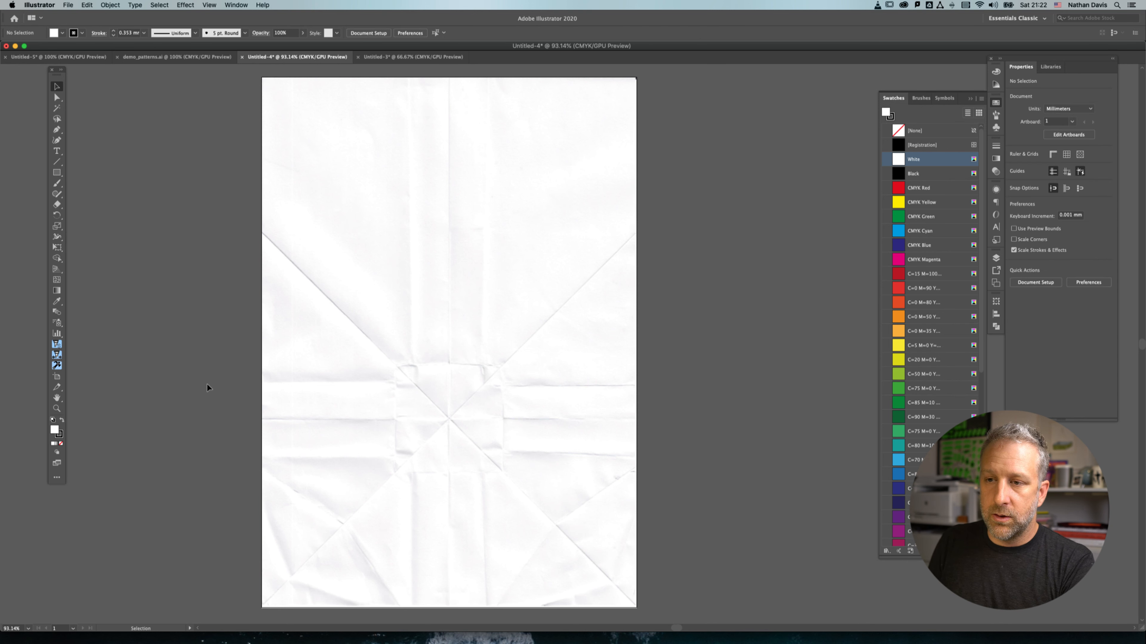
- Trace the two long diagonal creases with the Pen tool, each from a side edge of the page to the opposite bottom corner
click(57, 130)
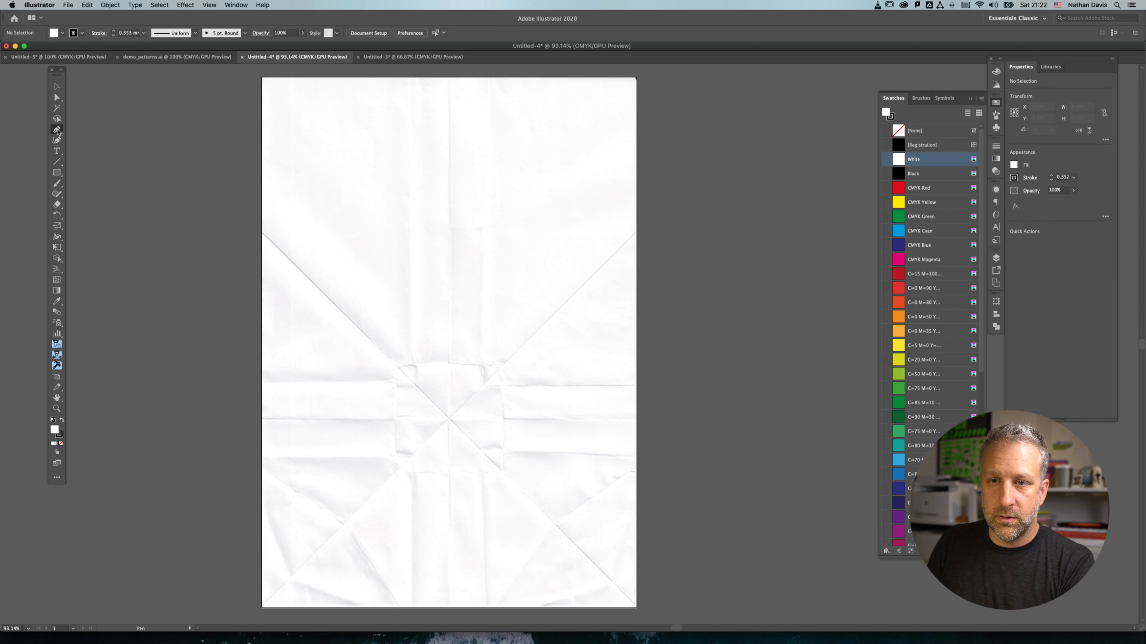
click(259, 232)
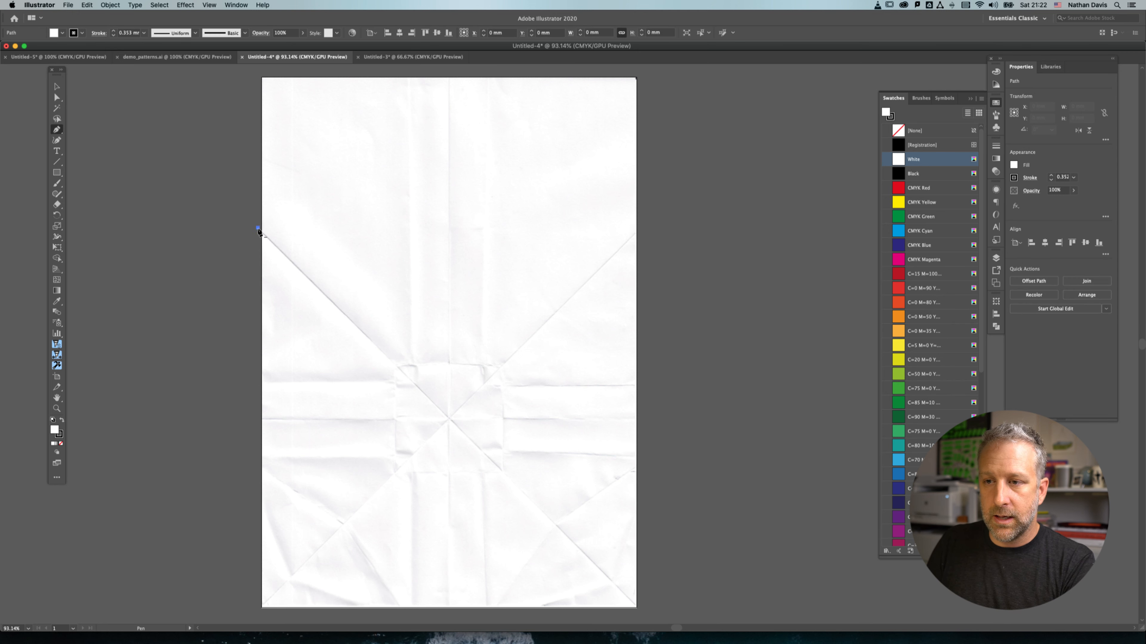
click(485, 441)
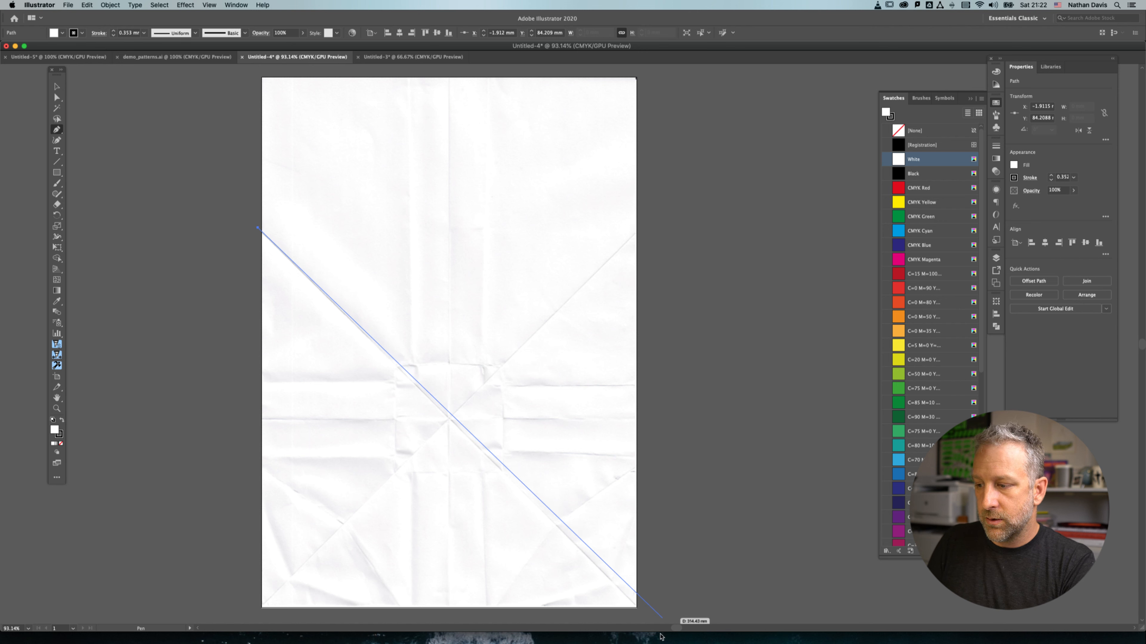
click(641, 612)
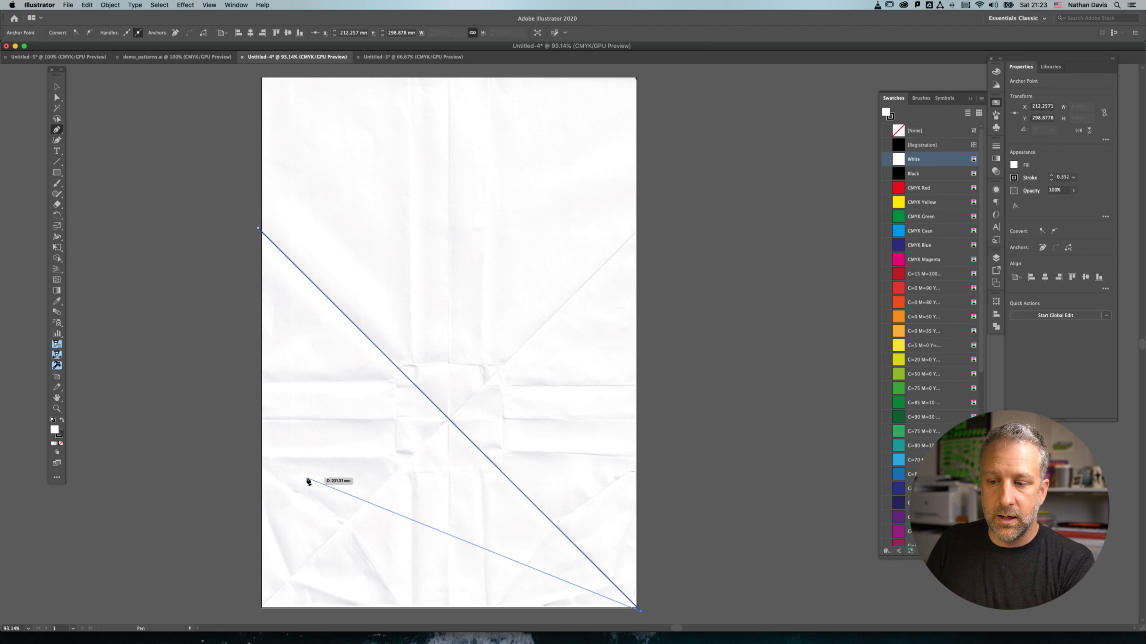
super+click(219, 462)
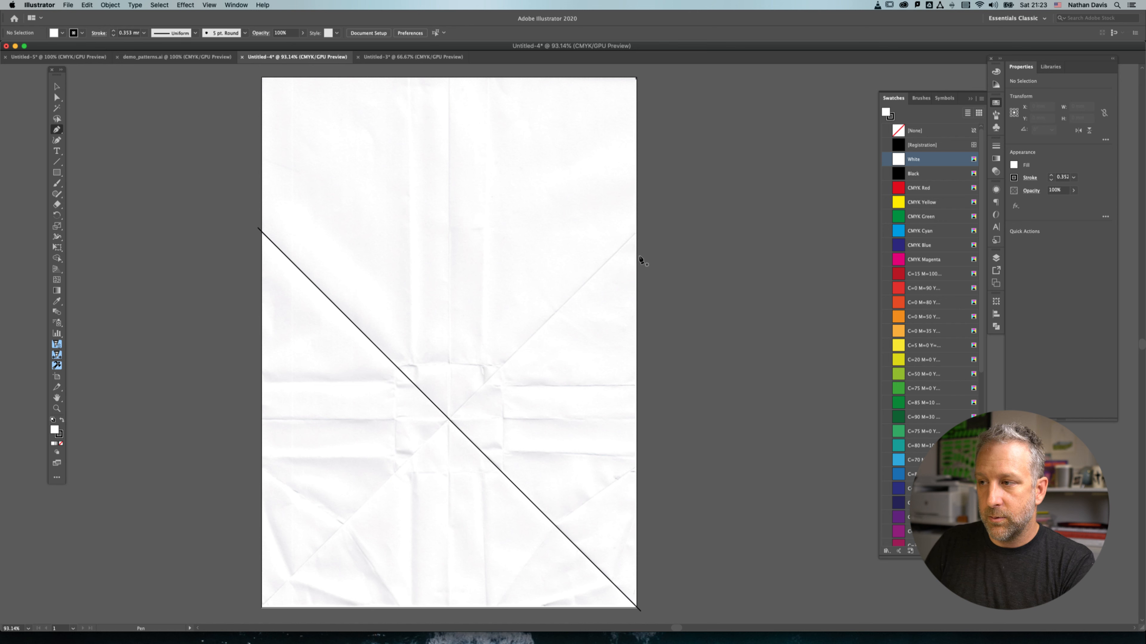
click(638, 229)
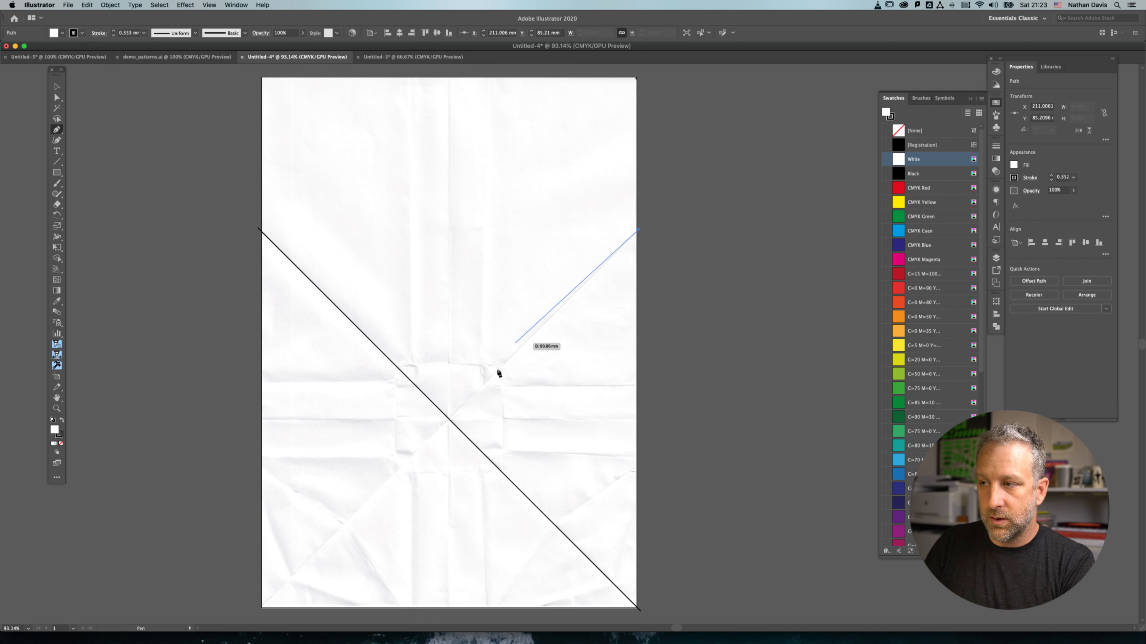
click(254, 616)
super+click(733, 182)
- Trace the central vertical and horizontal creases with straight lines through the diagonals' crossing, extending slightly past the page edges
click(448, 74)
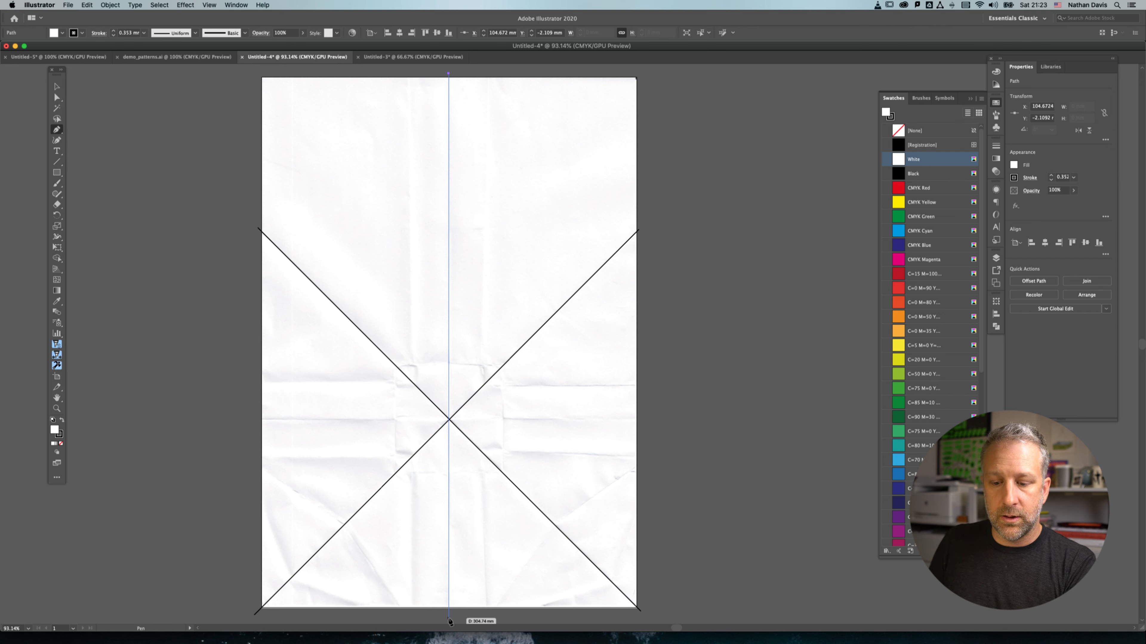
click(448, 618)
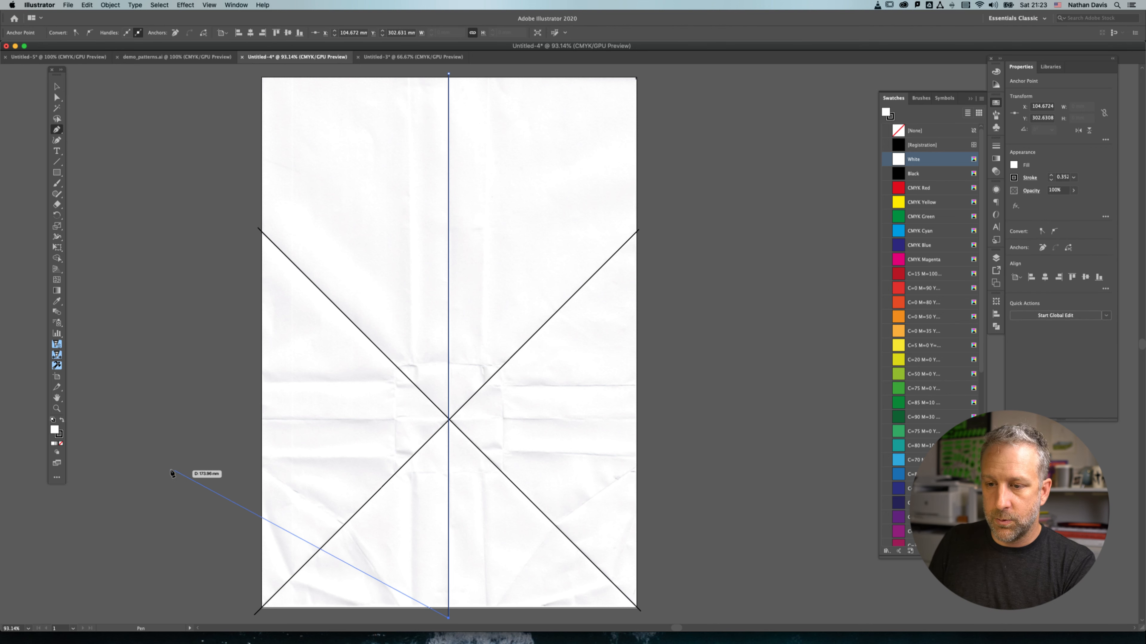
key(Escape)
click(255, 419)
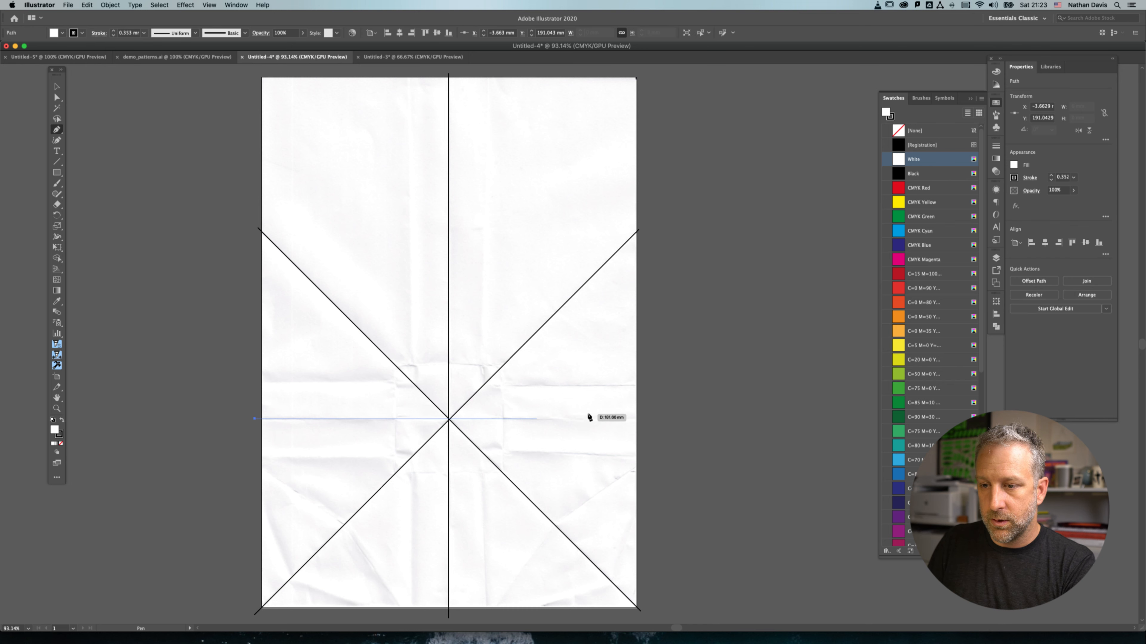
click(644, 419)
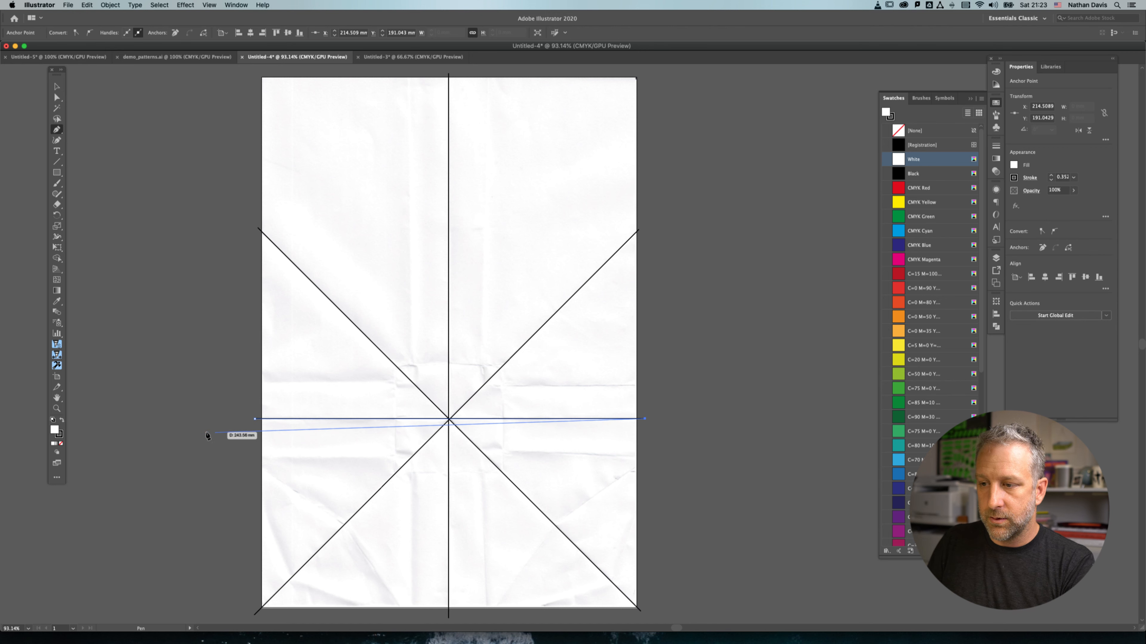
super+click(137, 423)
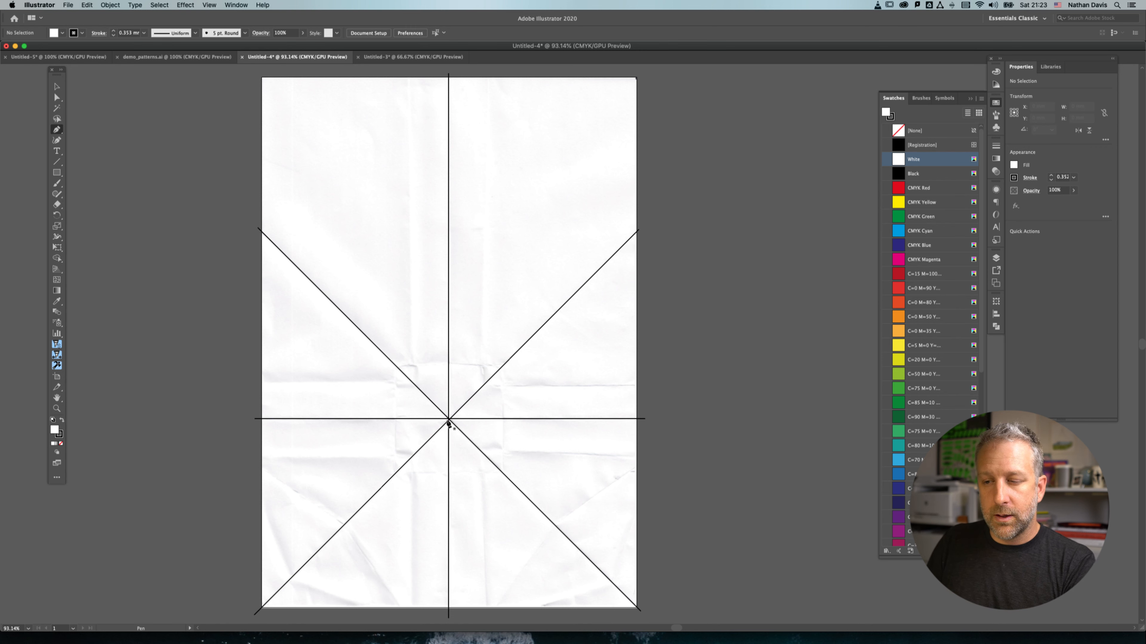
- Trace the horizontal crease above the central line from the page's left edge to the central square, and continue up to the square's corner
click(250, 382)
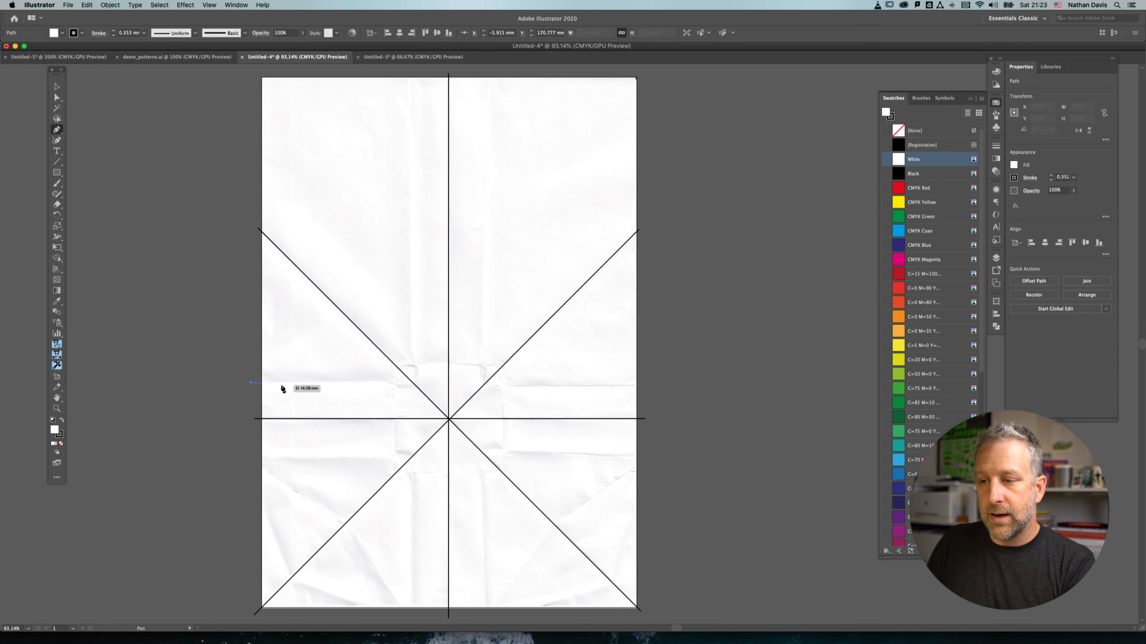
click(395, 384)
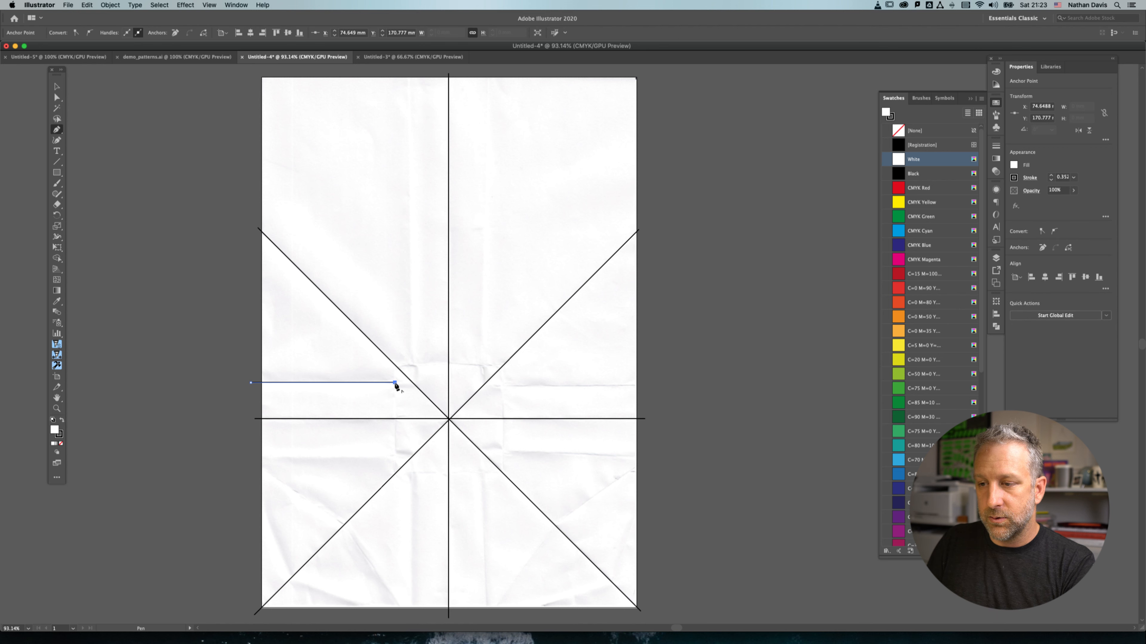
click(395, 366)
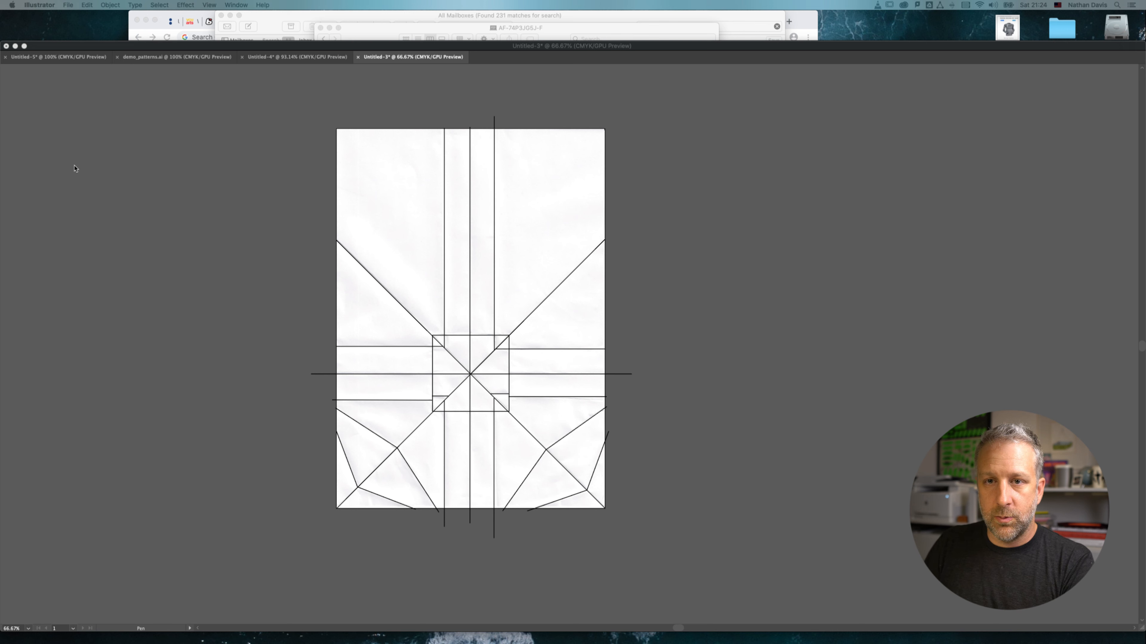
- In the Untitled-3 document, draw an unfilled rectangle of about 209 by 296 mm around the page outline
key(Tab)
click(57, 172)
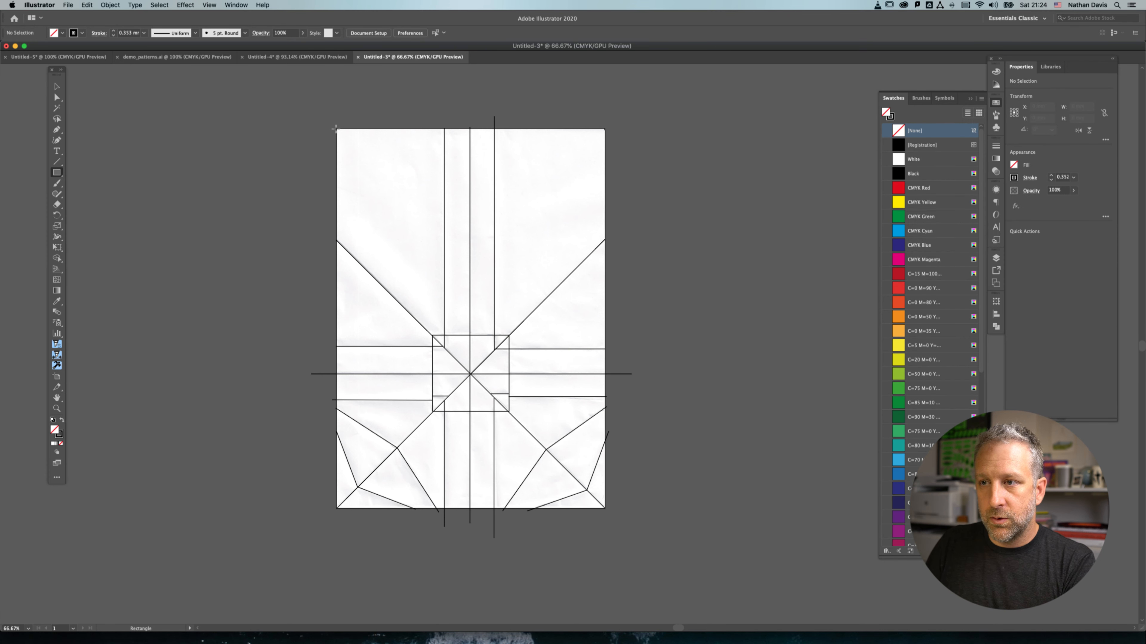
mouse_move(336, 128)
mouse_down()
mouse_move(338, 169)
mouse_move(474, 428)
mouse_move(570, 509)
mouse_move(605, 509)
mouse_up()
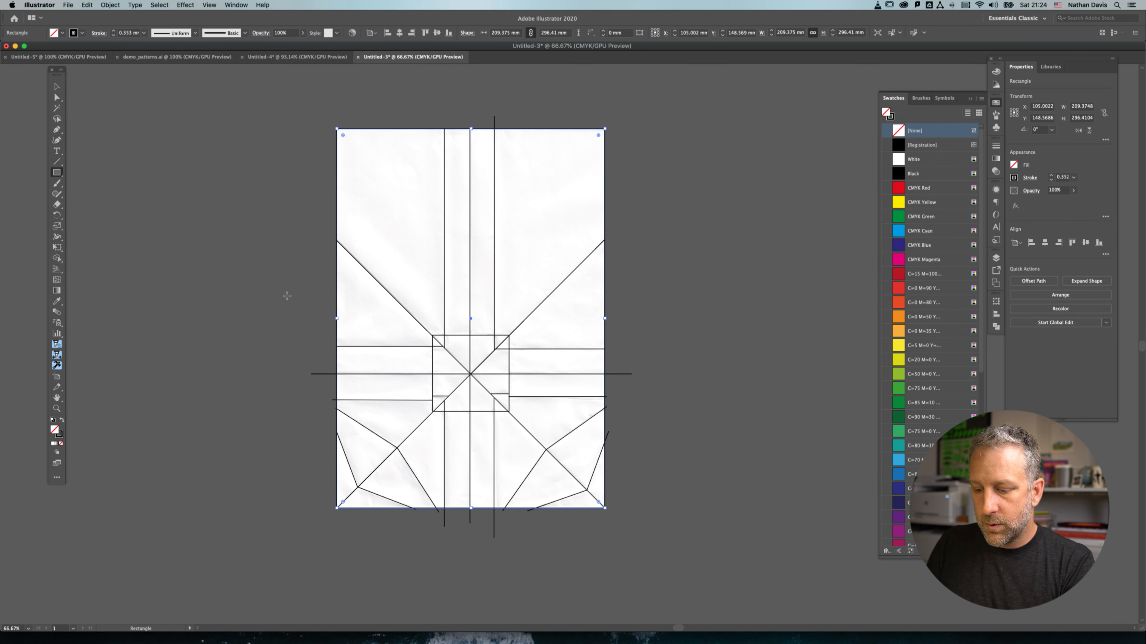
- Hide the artboards and deselect the page outline rectangle
key(super+shift+h)
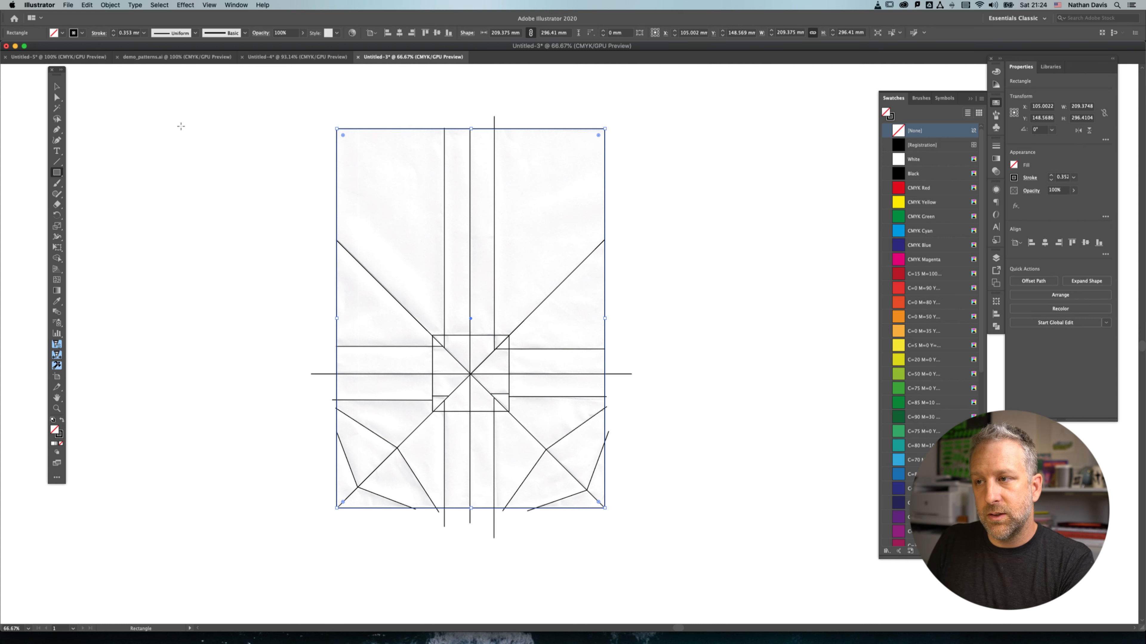
click(57, 85)
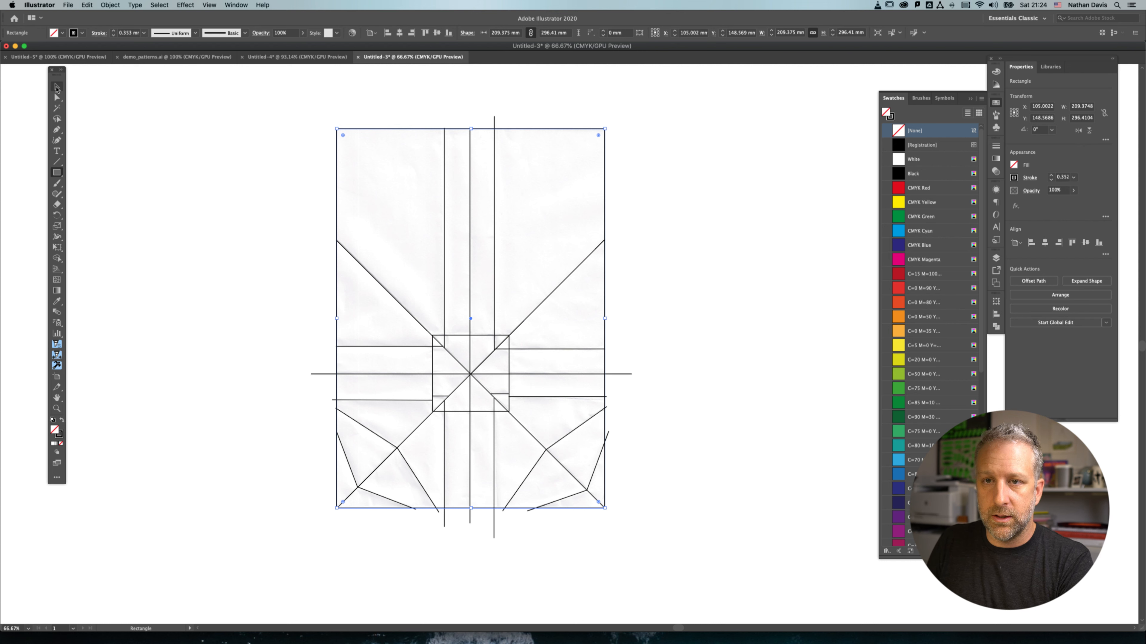
click(299, 135)
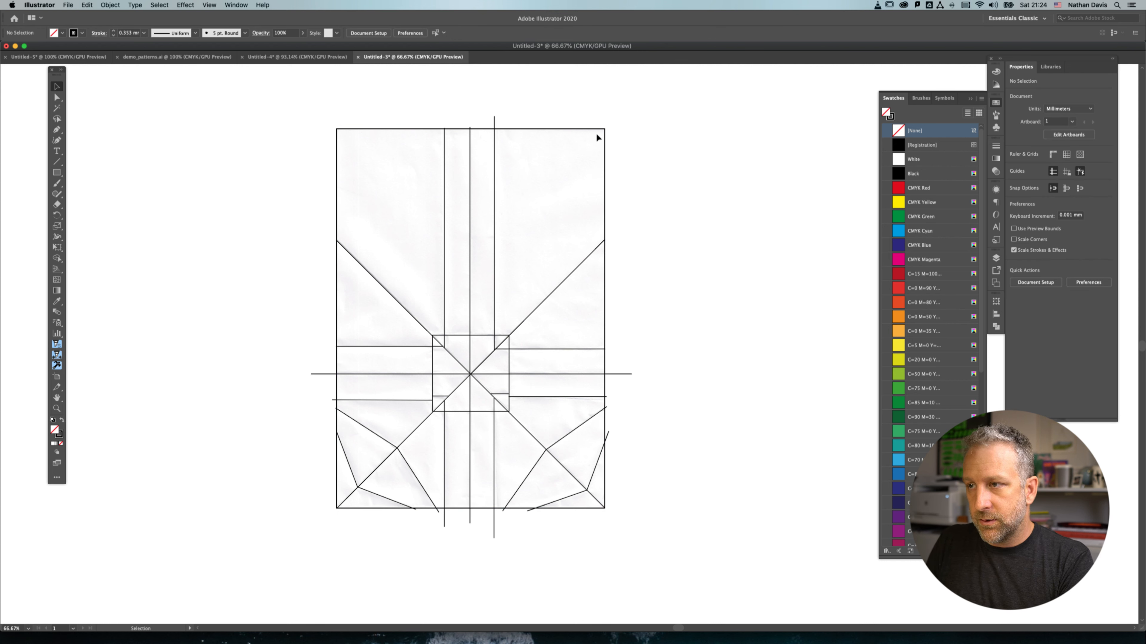
scroll(315, 269, right, 2)
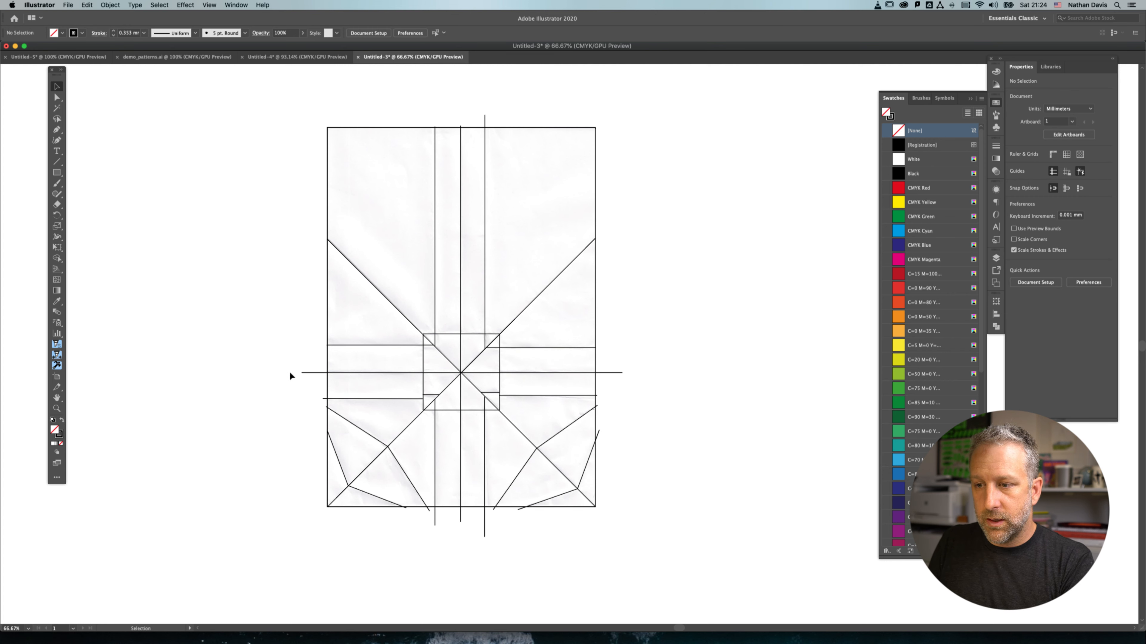
- Shorten the central horizontal crease at its left end so it stops on the page outline's left edge
key(a)
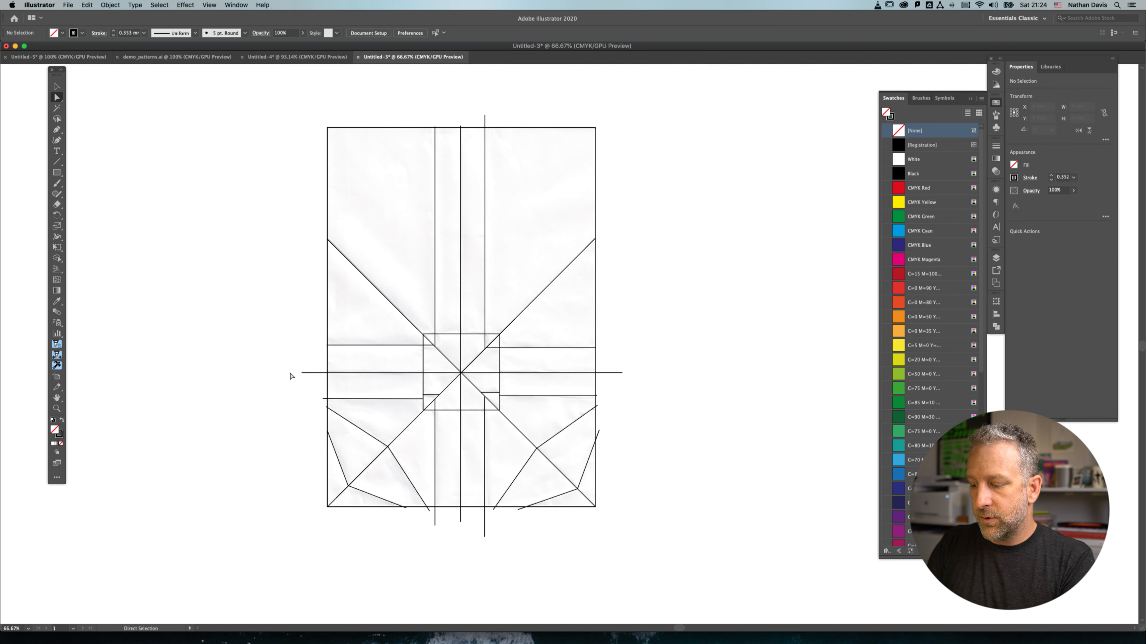
key(super+equal)
key(super+equal)
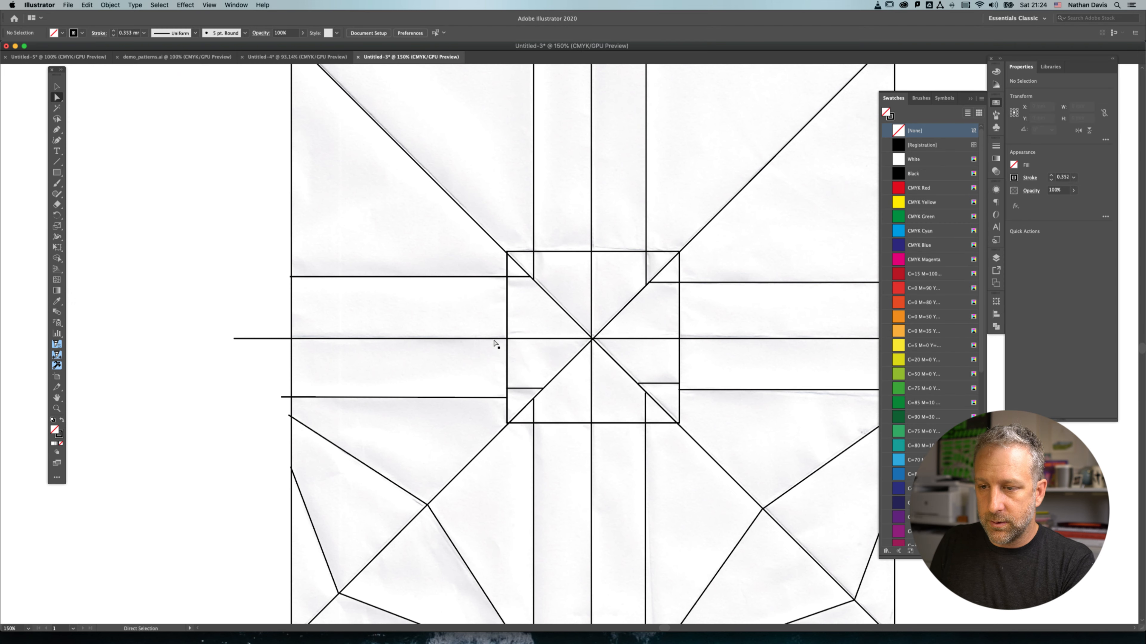
click(234, 339)
drag(234, 339, 290, 339)
click(255, 334)
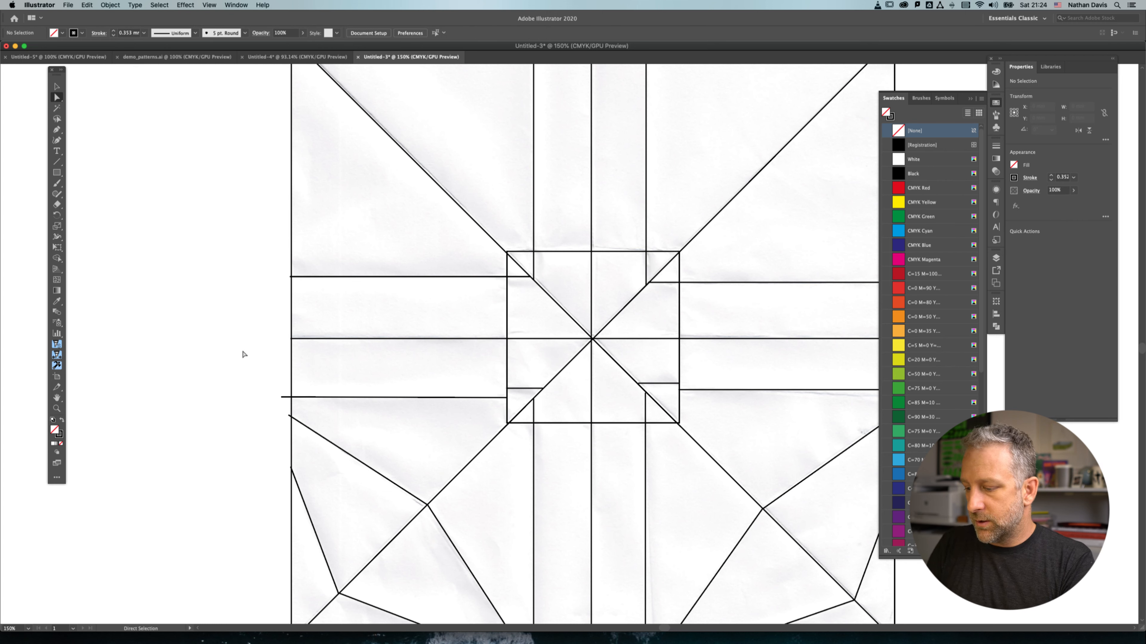
- Select all the crease lines together with the page outline and make them into a Live Paint group
key(super+minus)
key(super+minus)
key(super+minus)
drag(405, 302, 227, 326)
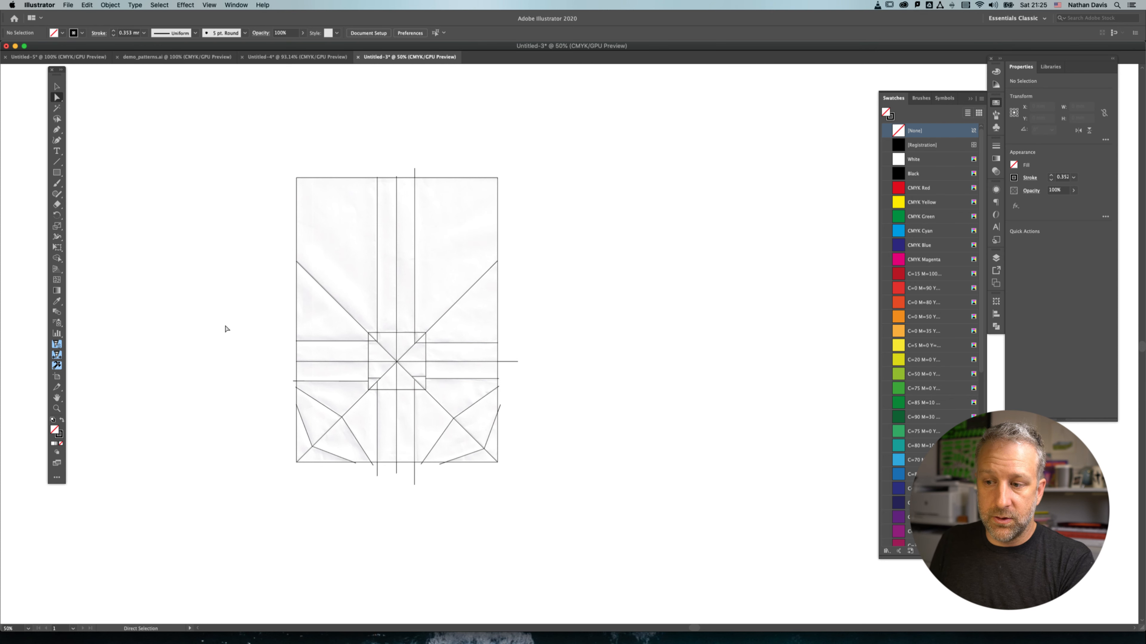
drag(247, 156, 614, 543)
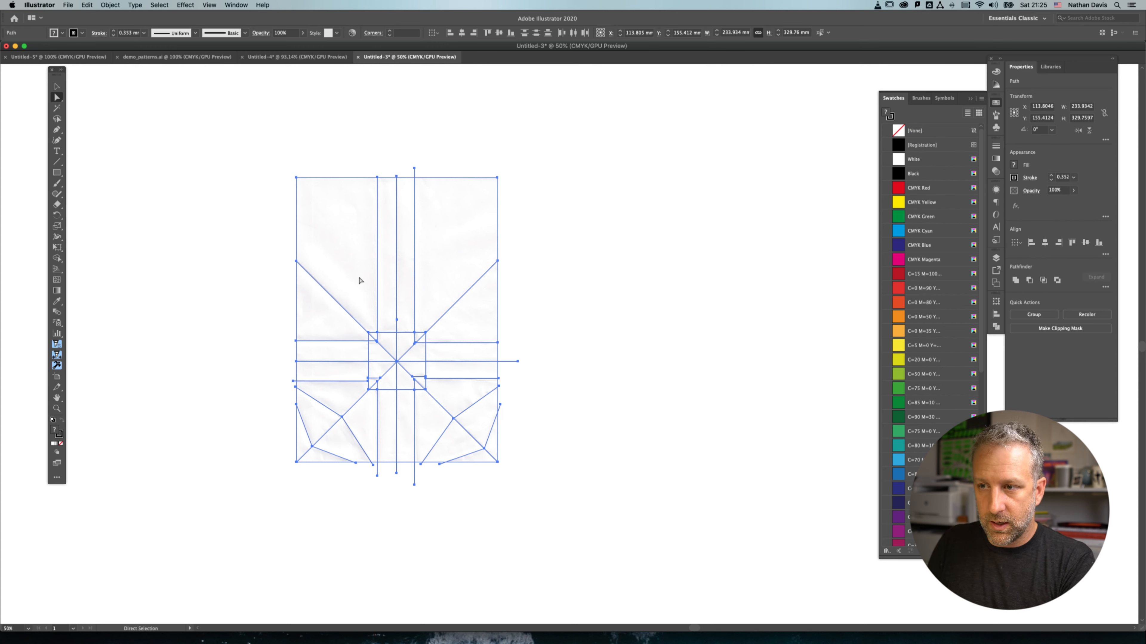
click(581, 284)
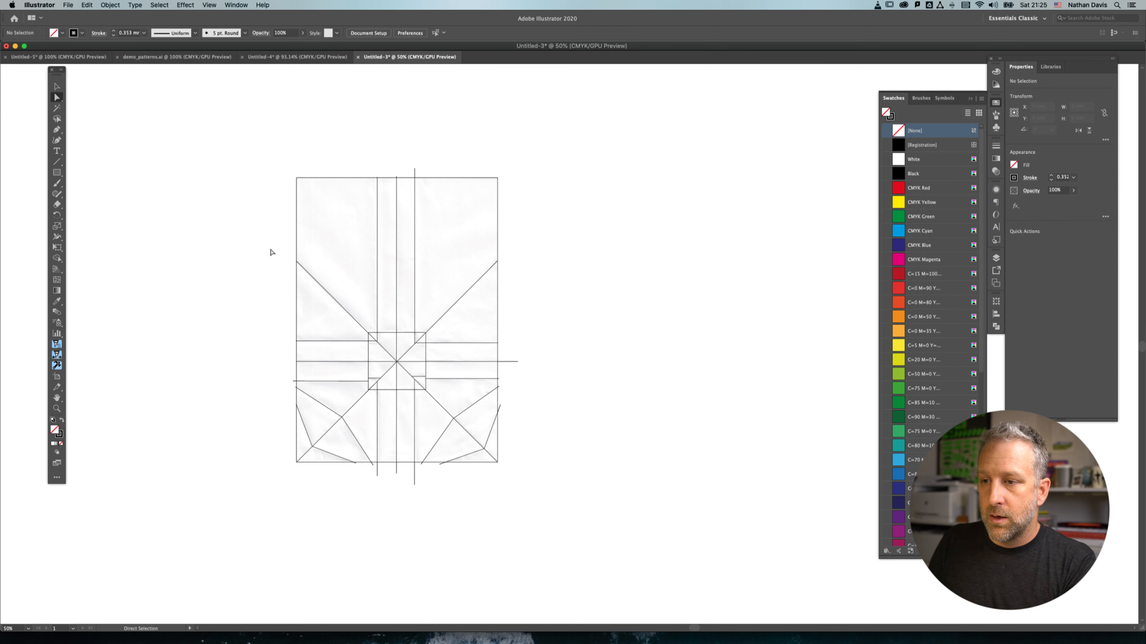
drag(253, 159, 540, 480)
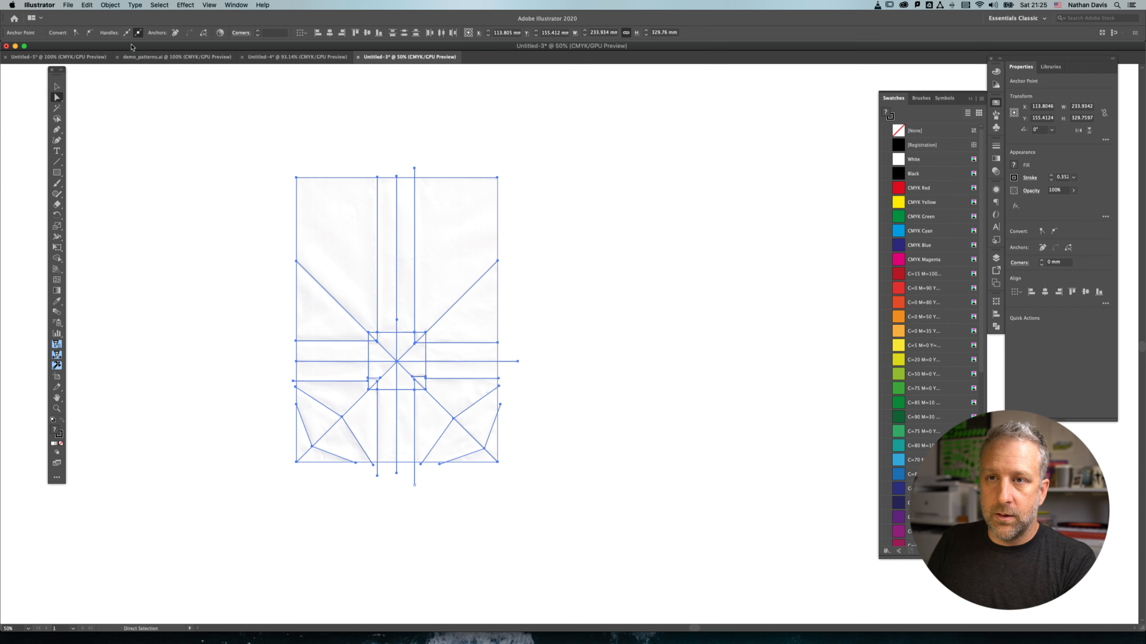
click(110, 5)
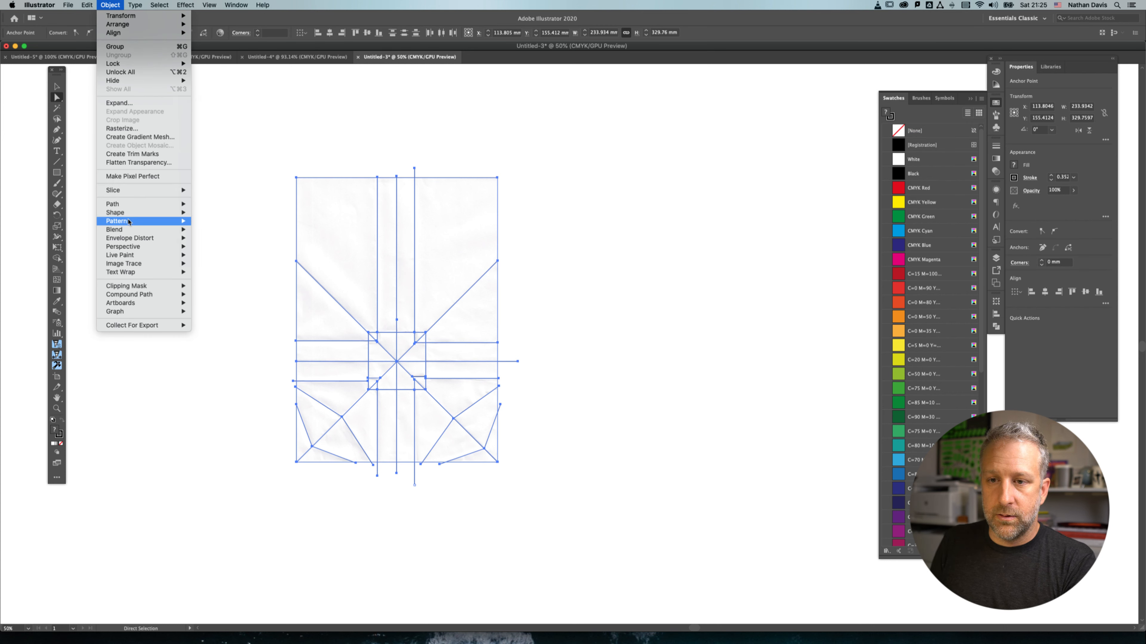
mouse_move(130, 258)
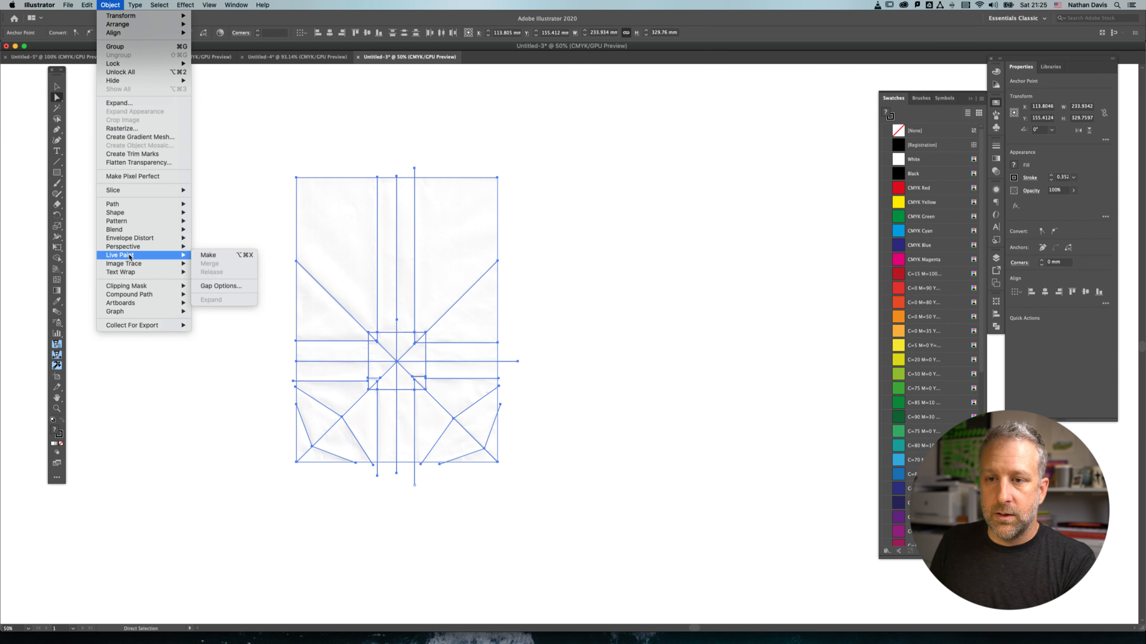
click(201, 255)
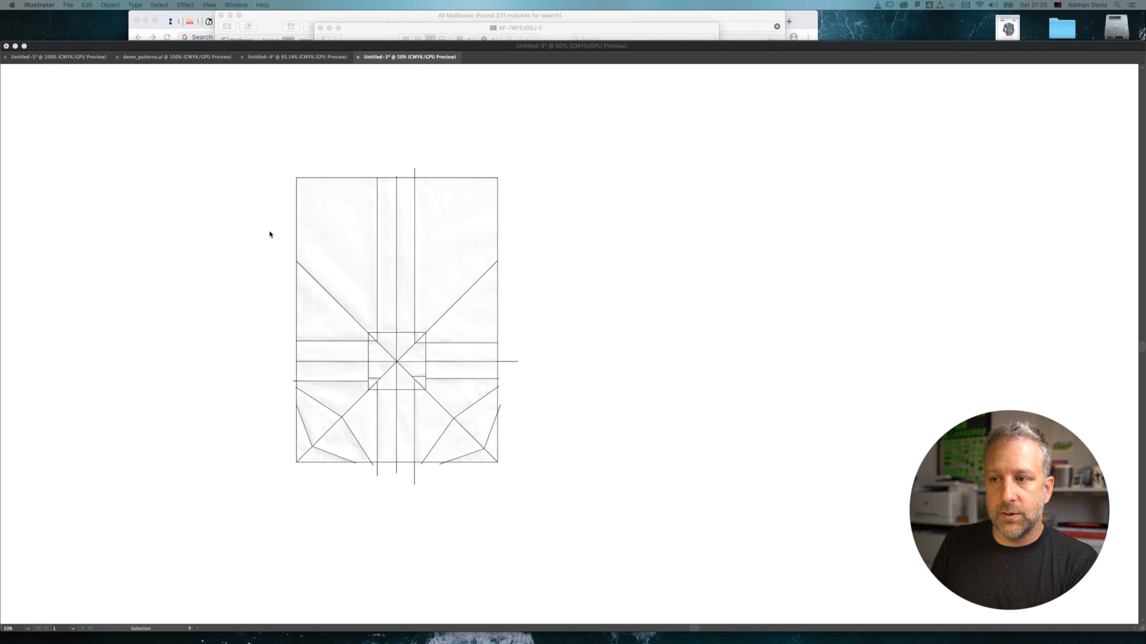
key(Tab)
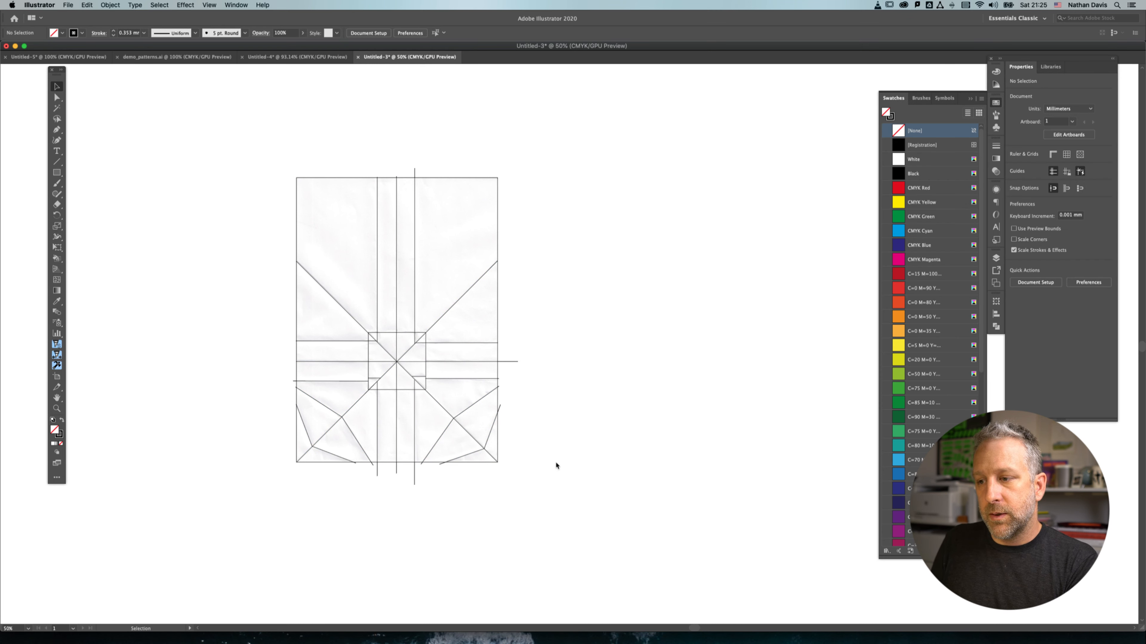
- Fill the upper-right panel of the Live Paint group with a light brown swatch using the Live Paint Bucket
drag(276, 157, 574, 520)
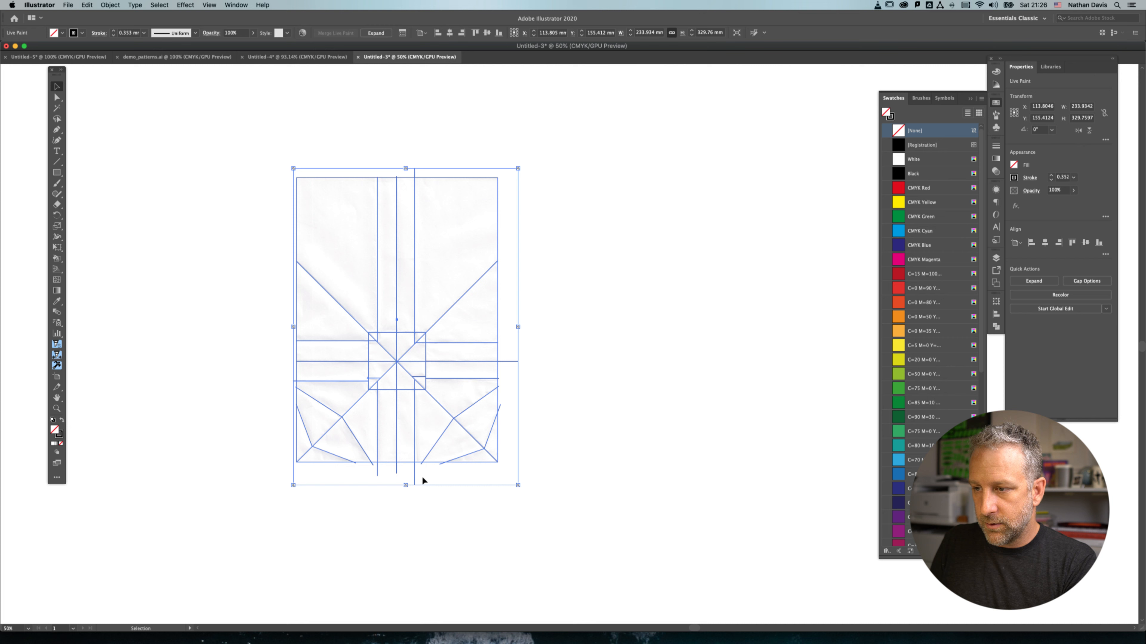
key(k)
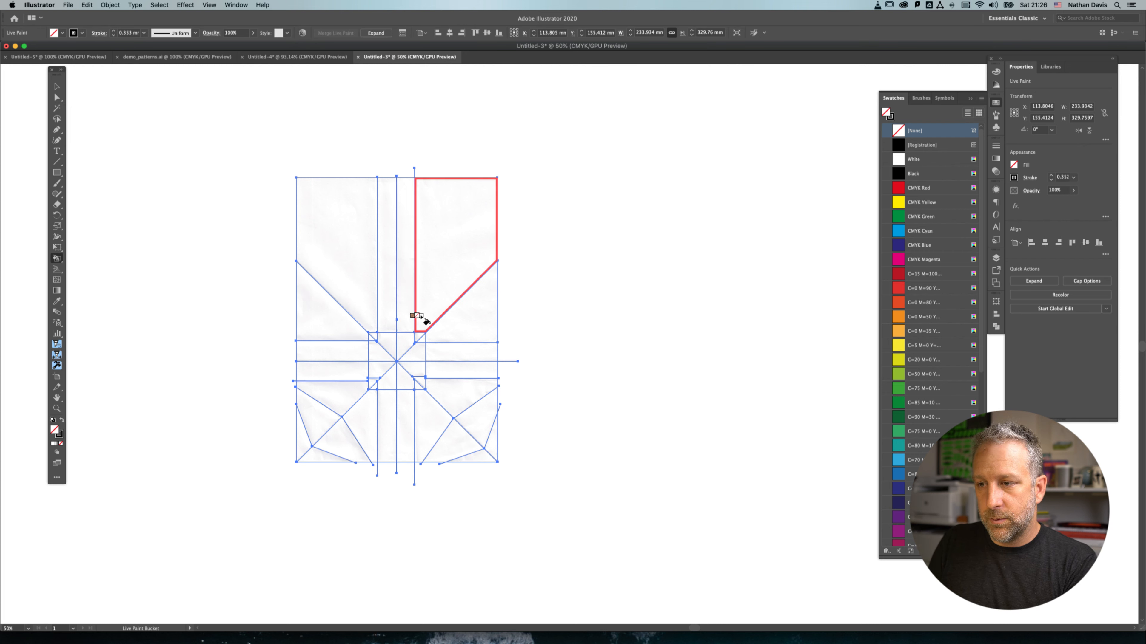
key(Left)
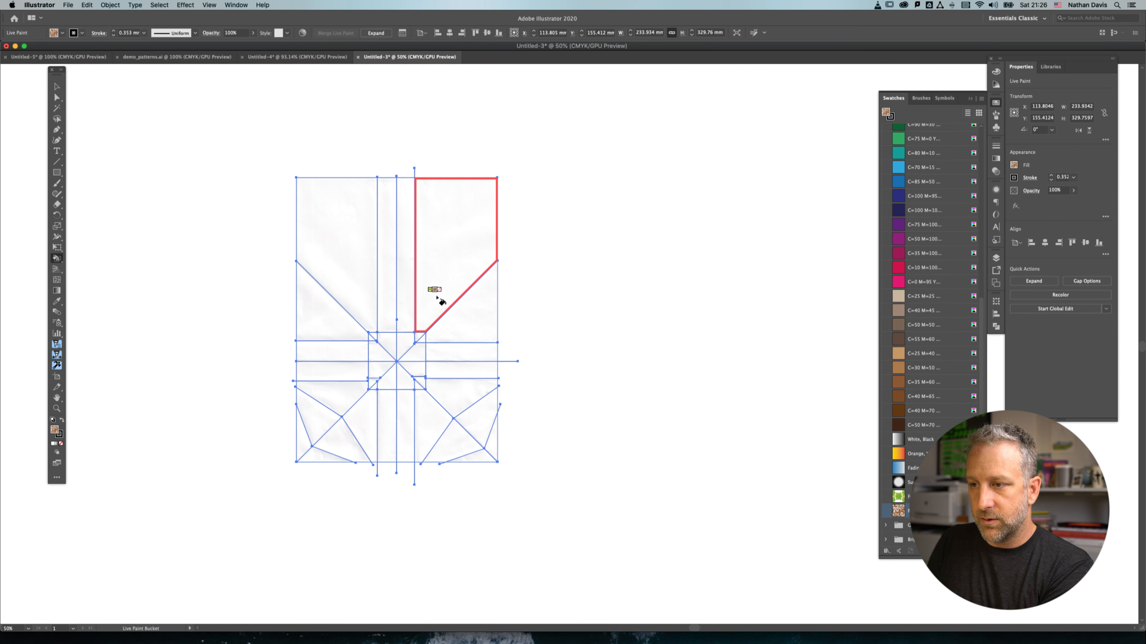
key(Left)
key(Left)
key(Left)
key(Left)
key(Left)
key(Left)
key(Left)
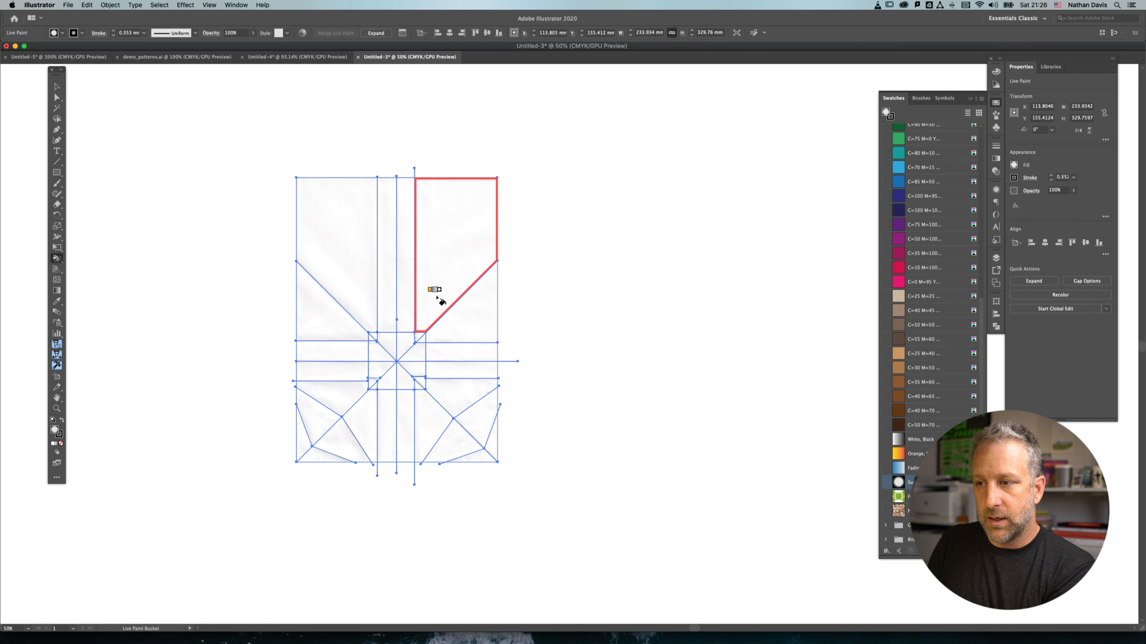
key(Left)
key(Left)
key(Left)
key(Left)
key(Left)
key(Left)
key(Left)
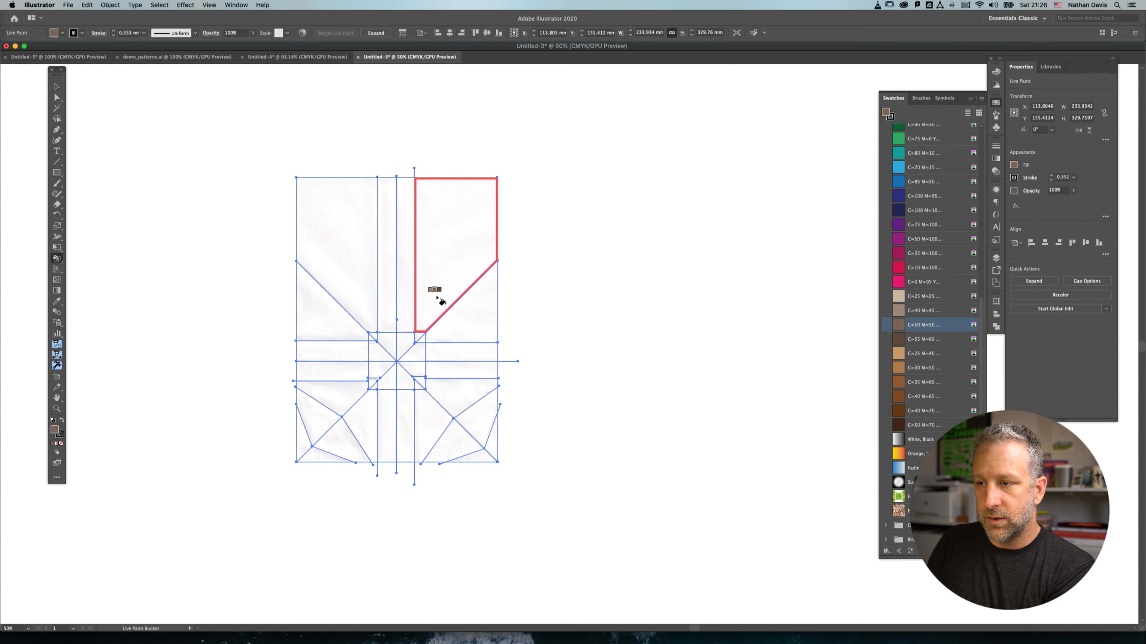
click(436, 297)
- Fill the upper-left panel with beige and the two narrow strips between the upper panels with pink and crimson
key(Left)
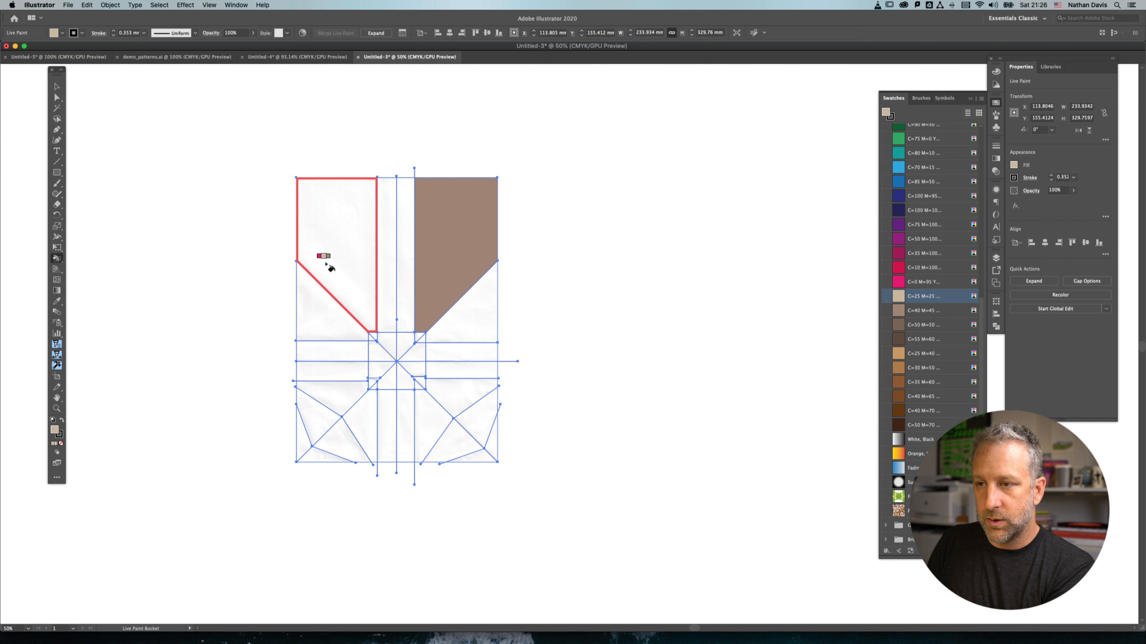
click(326, 263)
key(Left)
click(389, 263)
key(Left)
click(406, 263)
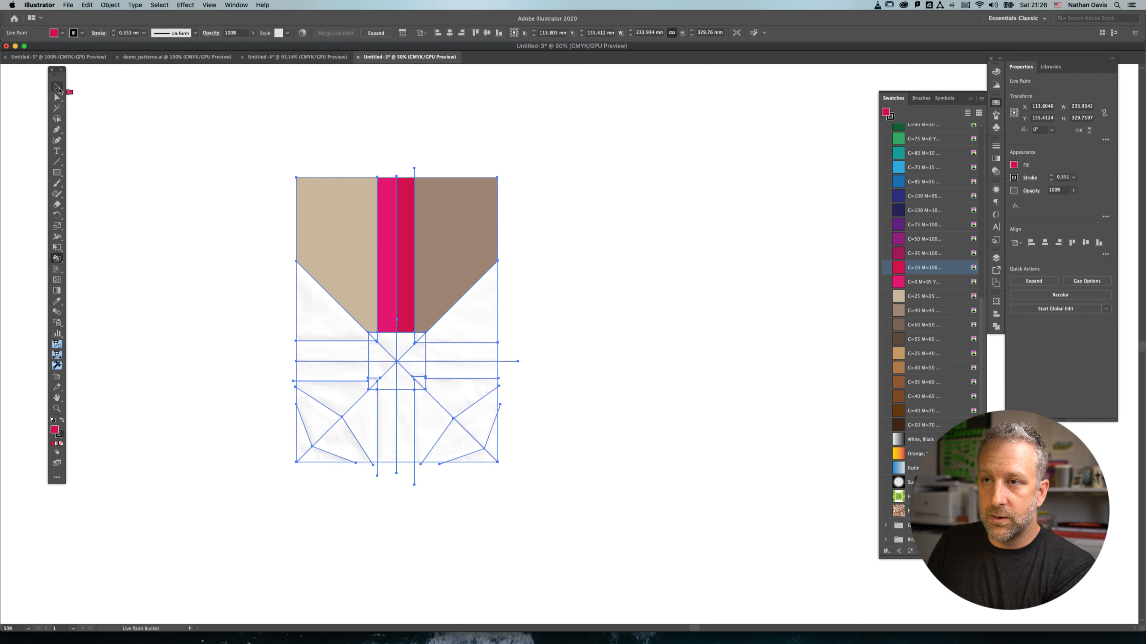
- Copy all four black-and-white pattern squares from the demo_patterns.ai document
click(152, 58)
key(v)
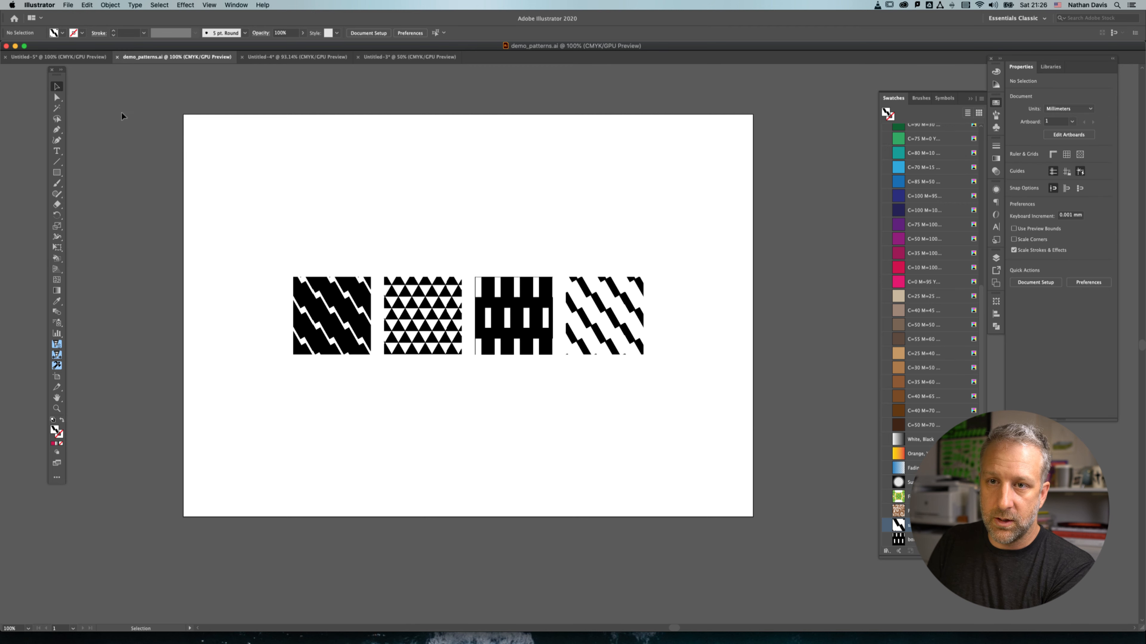
drag(247, 253, 685, 380)
key(super+c)
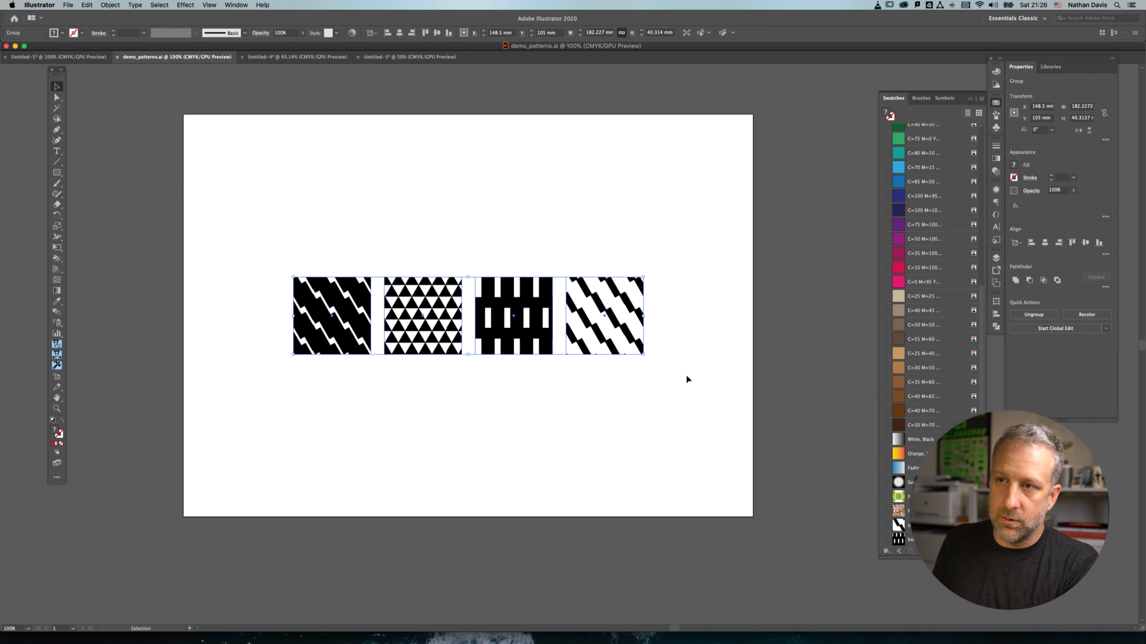
- Paste the pattern squares into the Untitled-3 document and place them above and to the right of the crease pattern
click(410, 57)
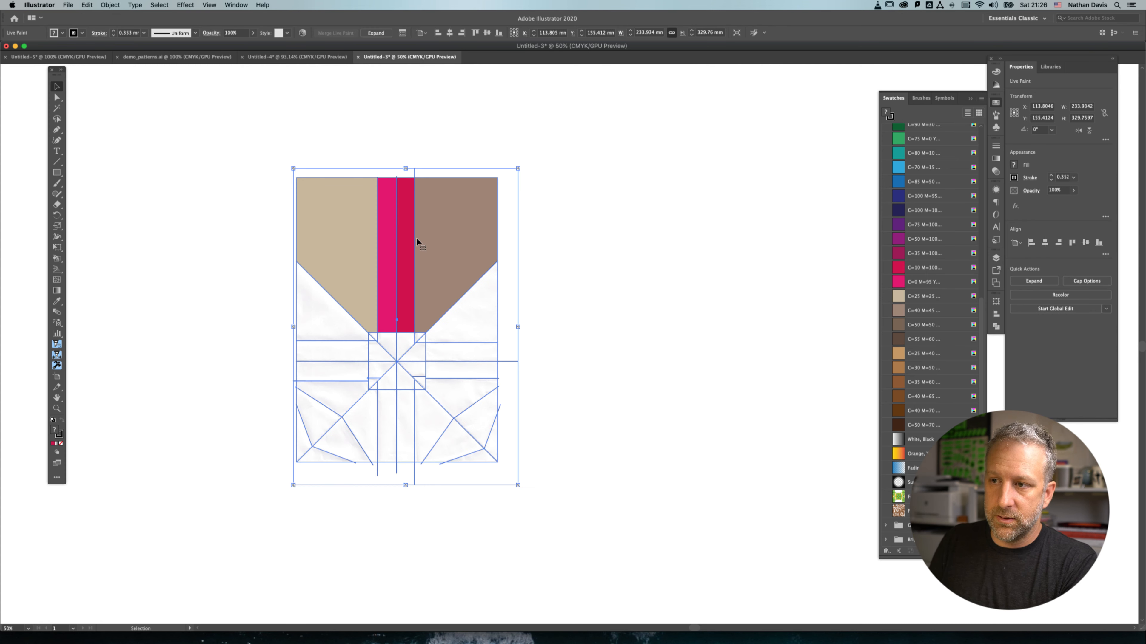
click(614, 277)
key(cmd+v)
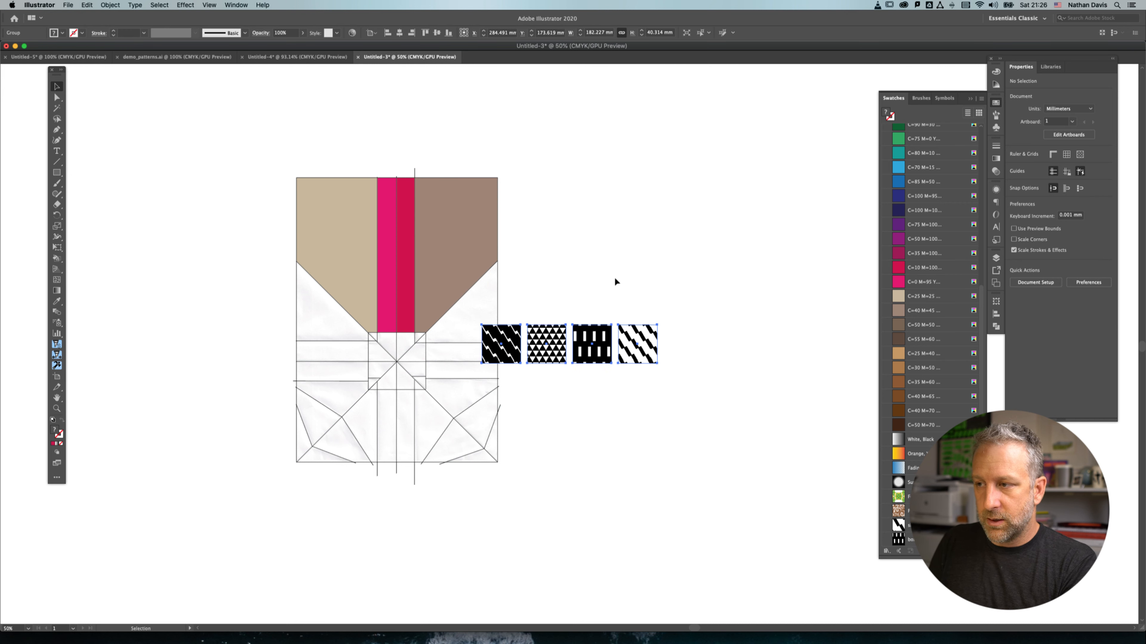
drag(554, 356, 547, 127)
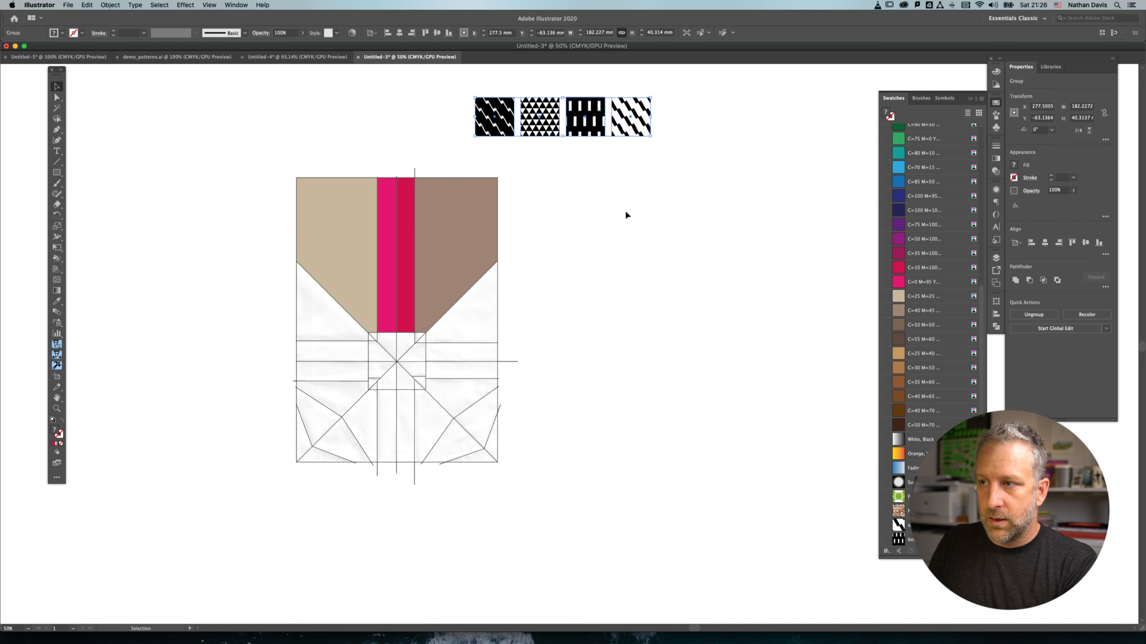
click(626, 215)
- Fill the two large upper panels with the mostly white slanted pattern swatch using the Live Paint Bucket
scroll(929, 316, down, 4)
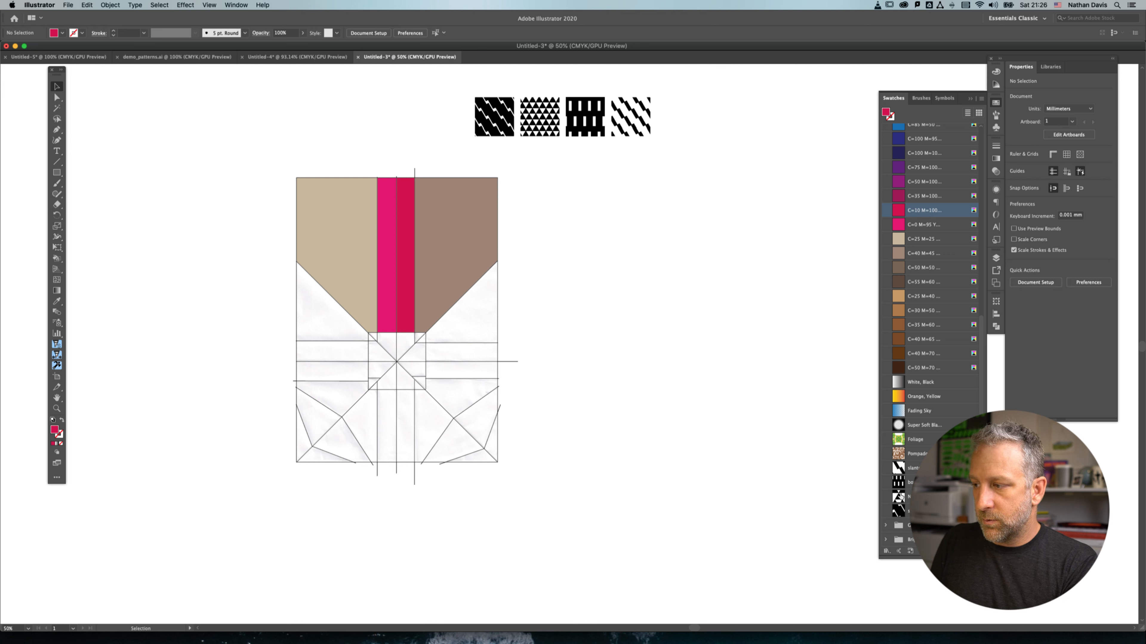
click(459, 268)
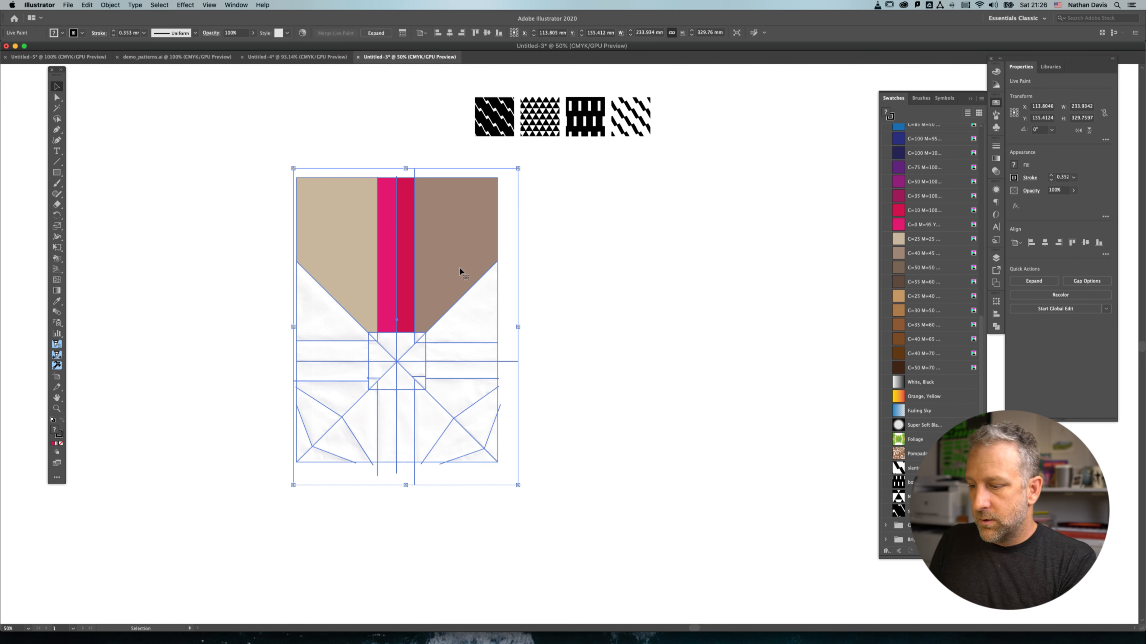
key(k)
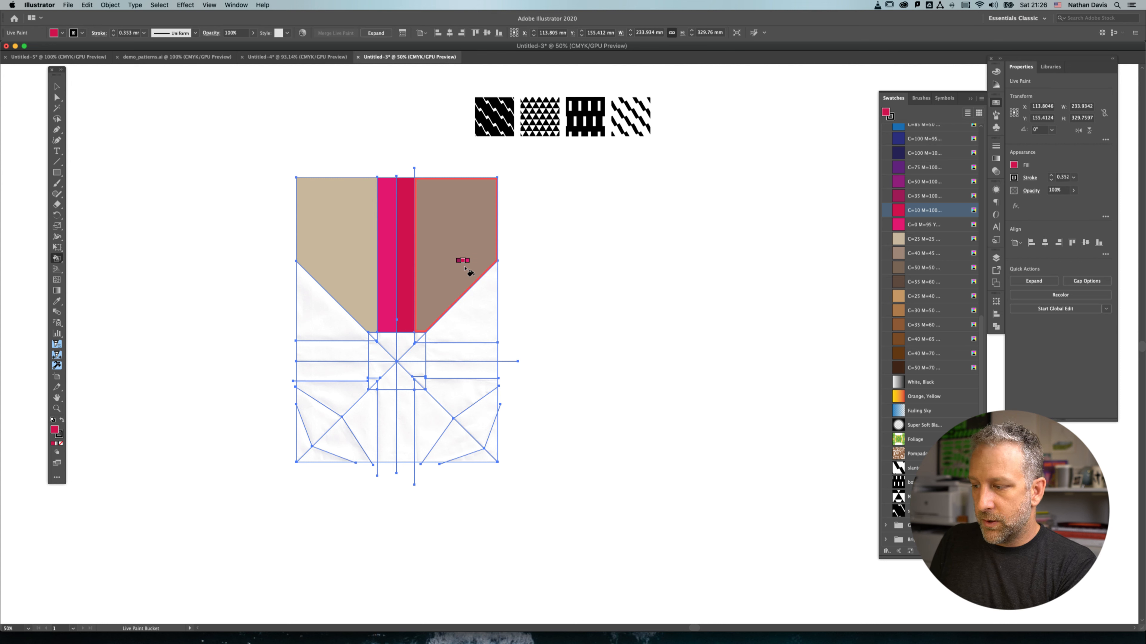
click(898, 468)
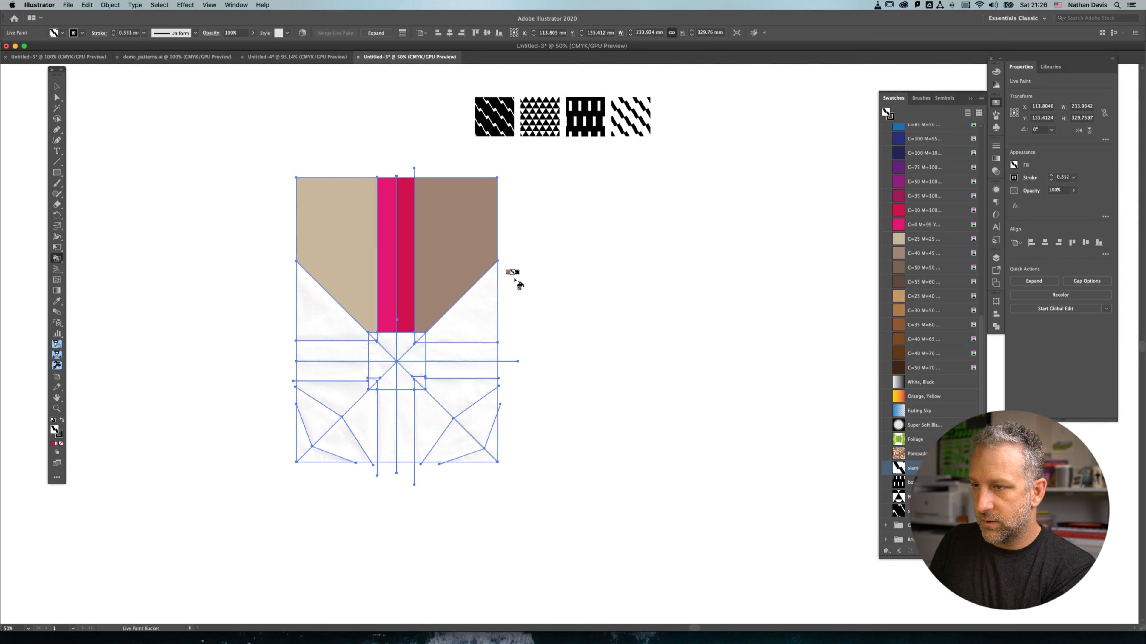
click(451, 244)
click(338, 238)
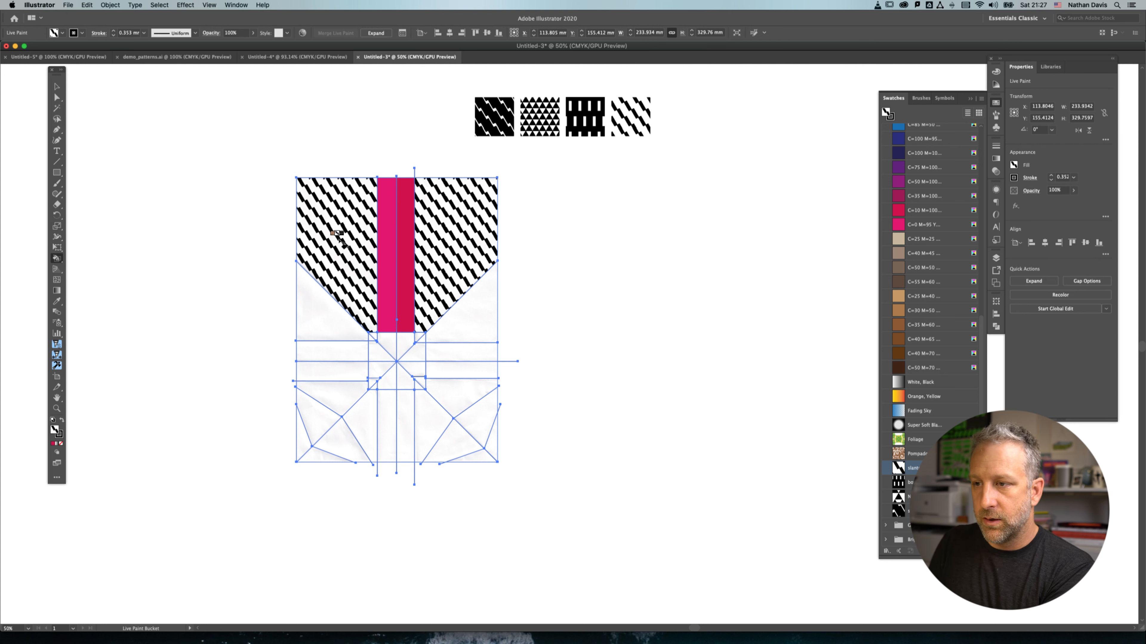
- Fill the left upper central strip with the block pattern and the right one with the triangle pattern
key(Right)
click(388, 267)
key(Right)
click(404, 271)
- Fill the side bands just above the central crease and the upper and lower facets around the lower diagonals with the triangle pattern
click(462, 357)
click(341, 355)
click(344, 390)
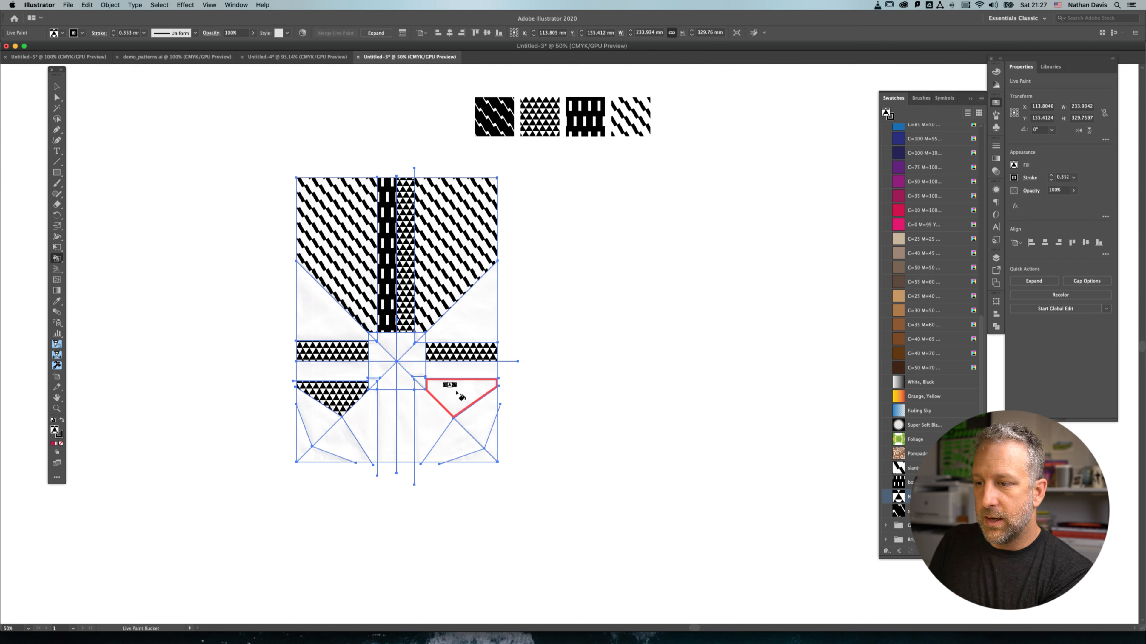
click(449, 397)
click(336, 442)
click(453, 440)
- Fill the outer facets beside the page's lower left and right edges with the mostly black slanted pattern
key(Right)
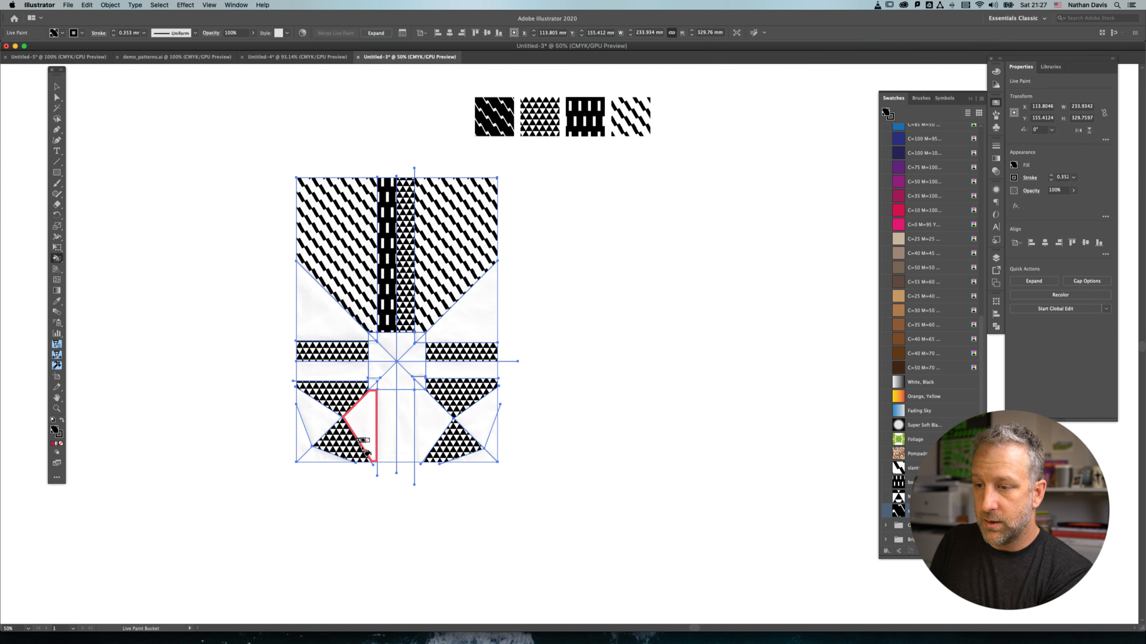
click(316, 418)
click(474, 424)
- Fill the bottom-left corner triangle and the facet left of the lower central strips with the mostly white slanted pattern
key(Left)
key(Left)
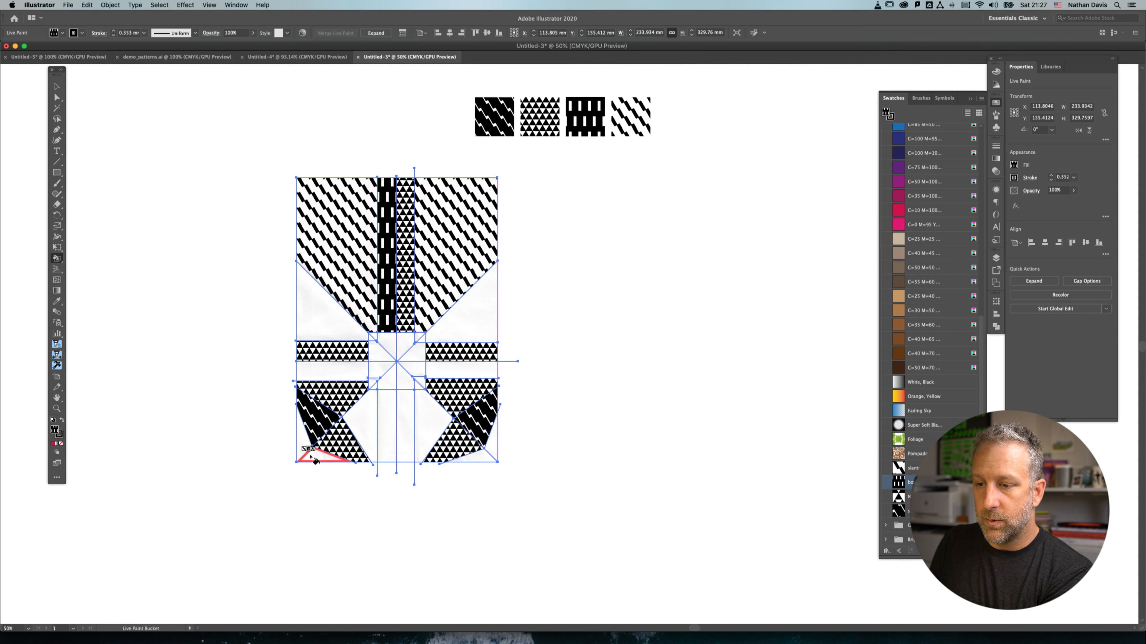
key(Right)
click(315, 460)
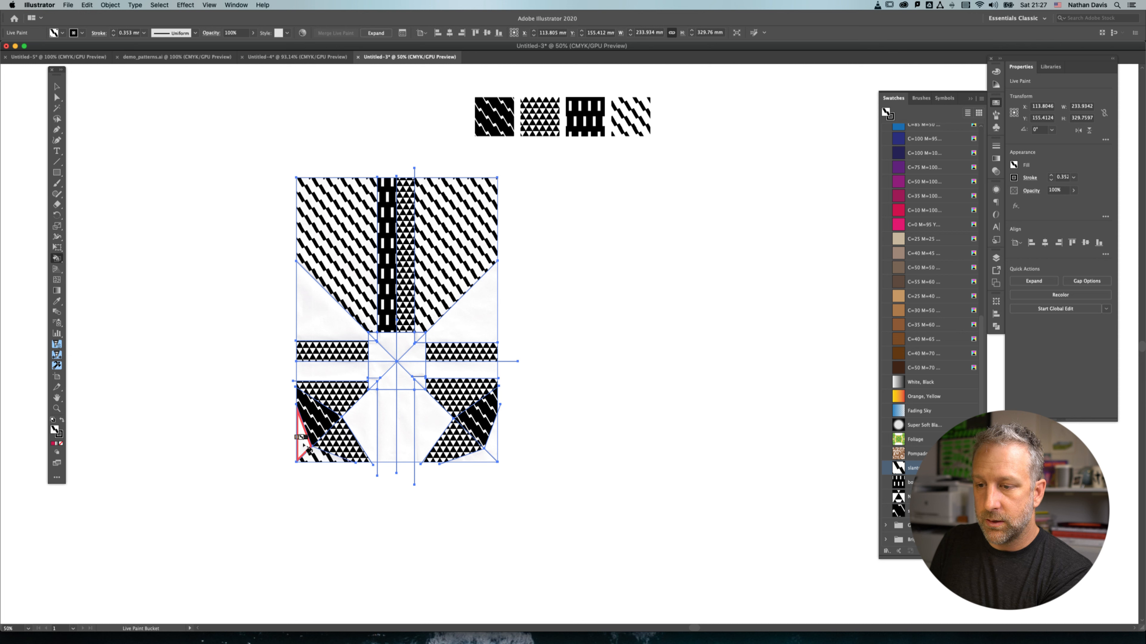
click(360, 429)
- Fill the left and right triangular areas below the large upper panels with the block pattern
click(325, 324)
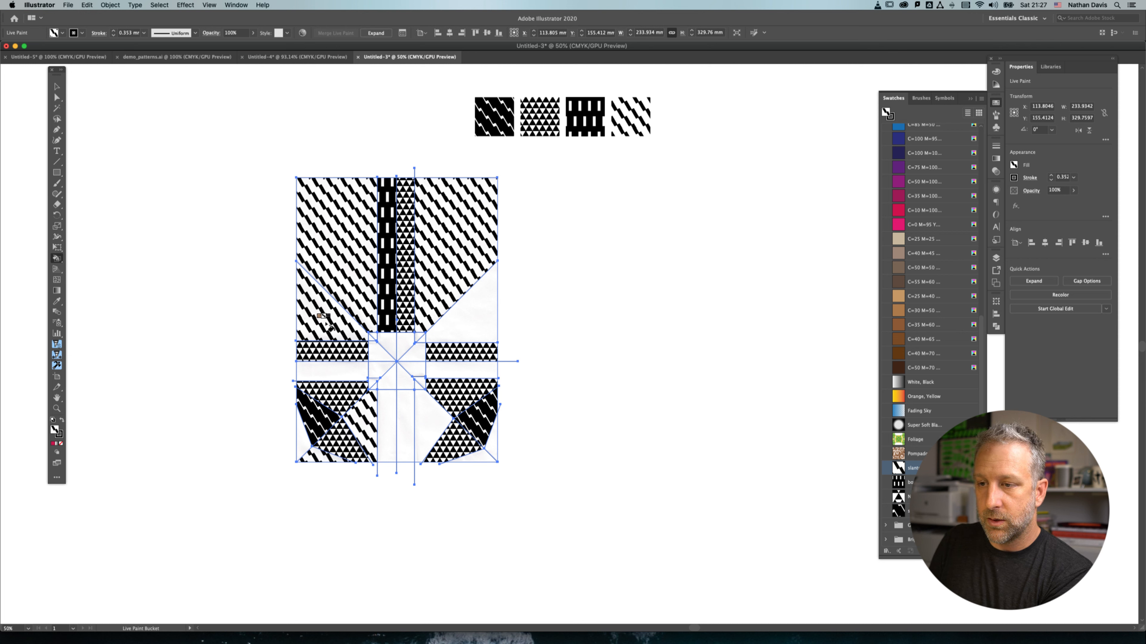
key(Right)
click(327, 324)
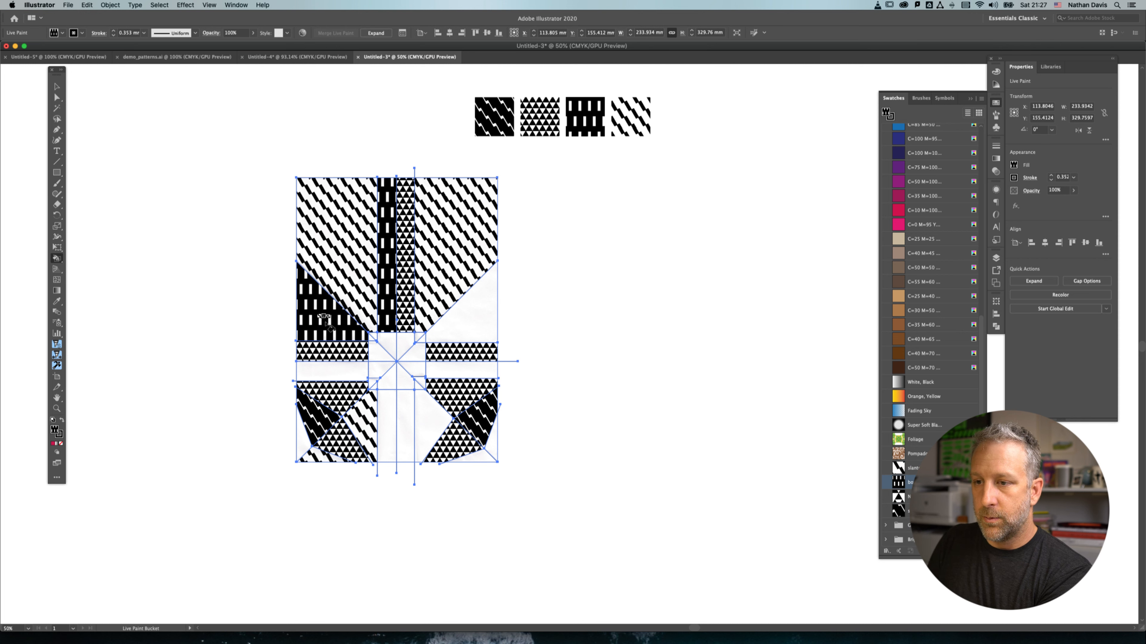
click(472, 328)
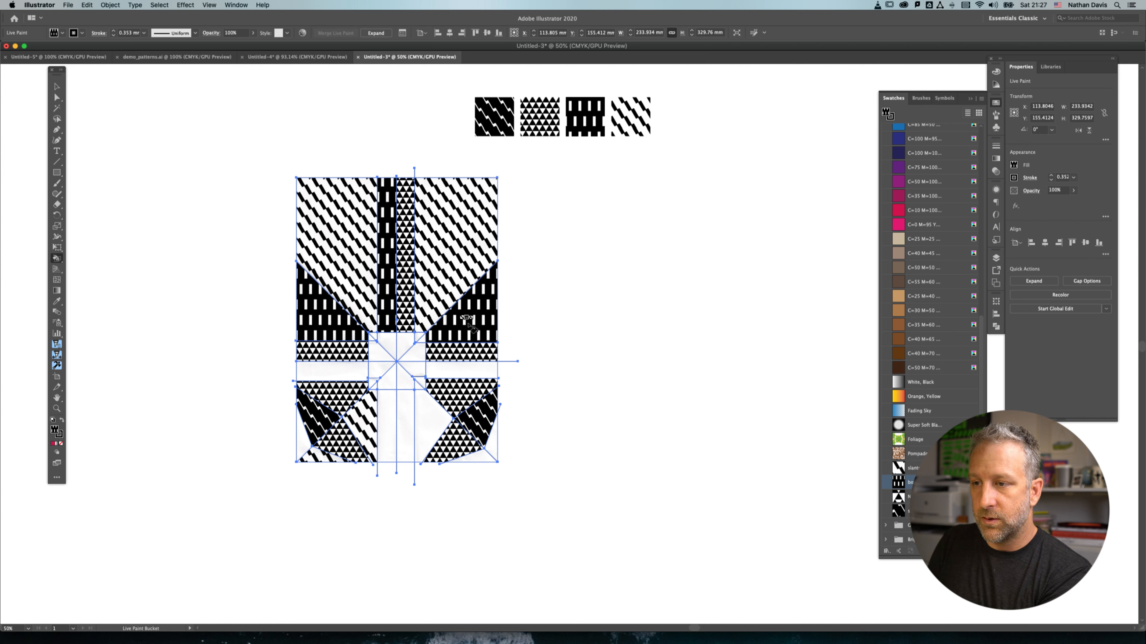
- Fill the two small triangles above the central crossing with the triangle pattern and the right upper central strip with the block pattern
key(Right)
click(386, 345)
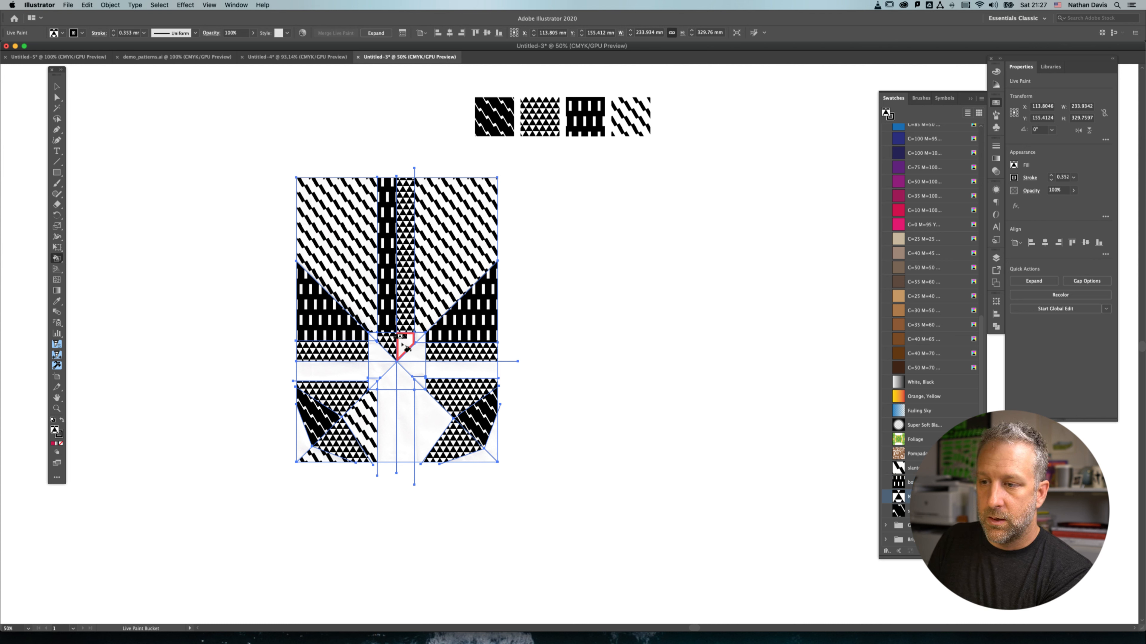
click(404, 345)
key(Left)
click(404, 346)
click(405, 320)
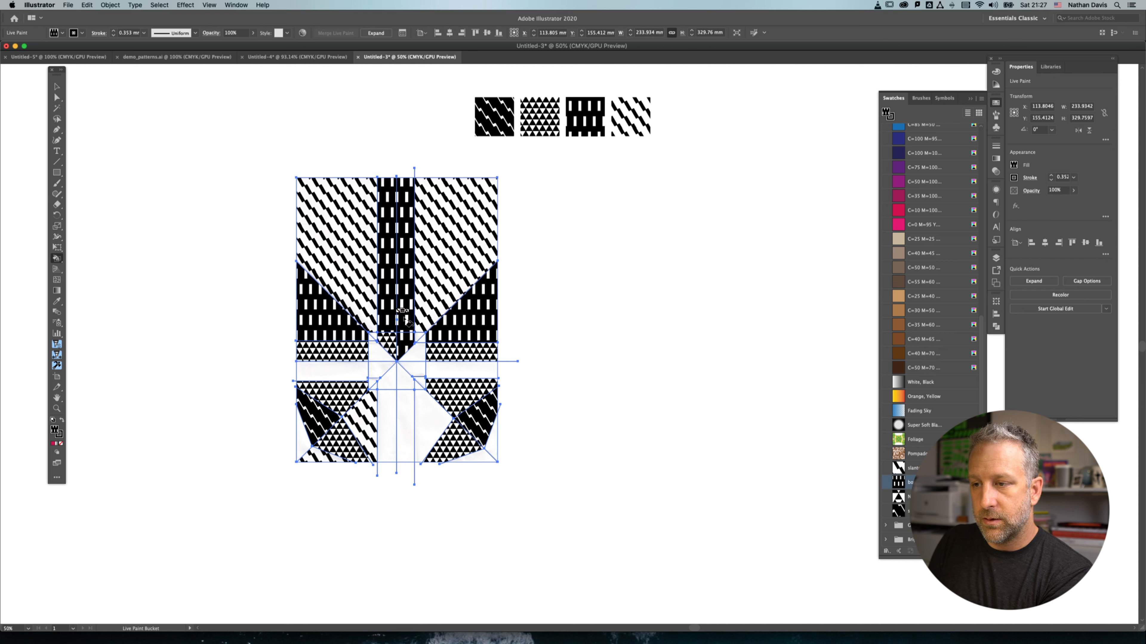
key(Right)
click(405, 345)
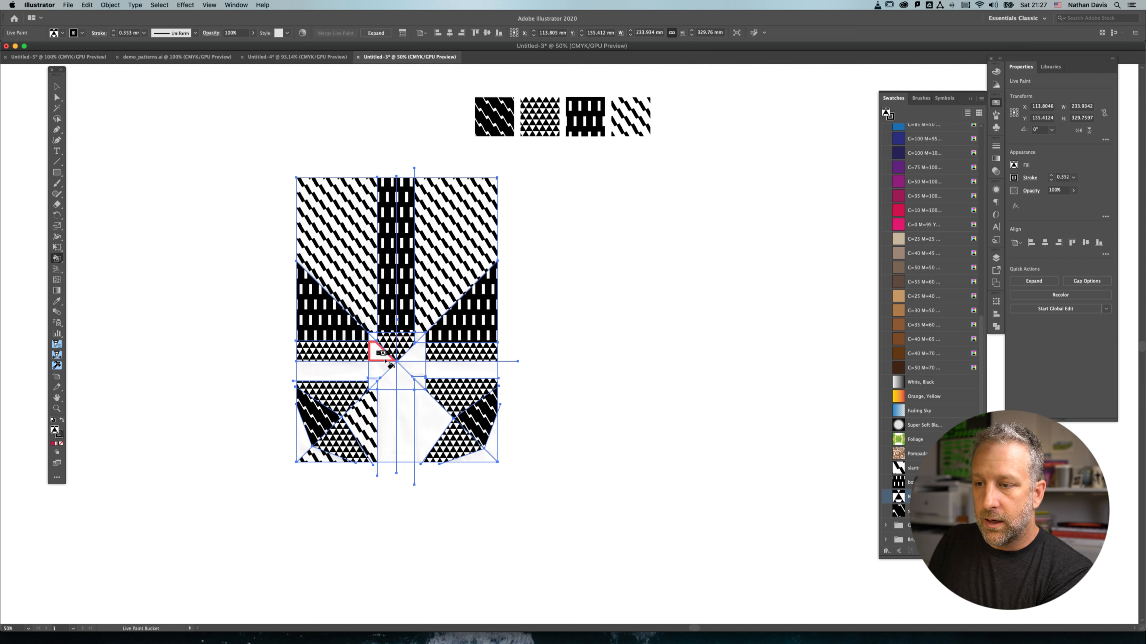
- Fill the six facets to the sides of and below the central crossing point with the block pattern
key(Left)
click(378, 356)
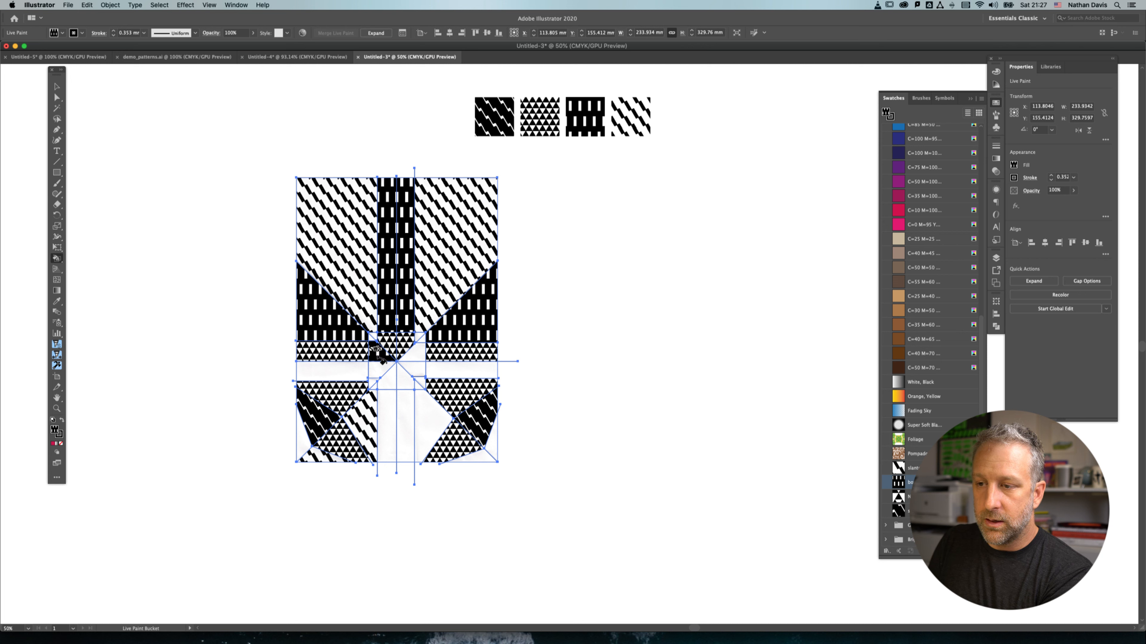
click(413, 356)
click(391, 382)
click(412, 369)
click(382, 369)
click(404, 381)
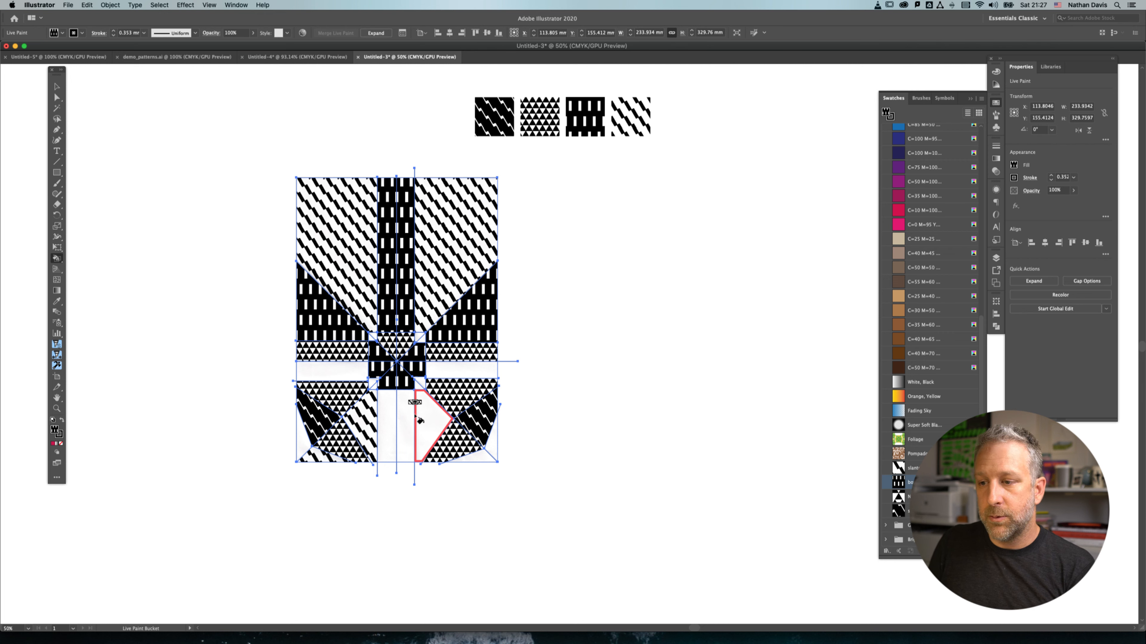
- Fill the facet right of the lower central strips with the mostly white slanted pattern and both side bands below the central crease with the mostly black slanted one
key(Left)
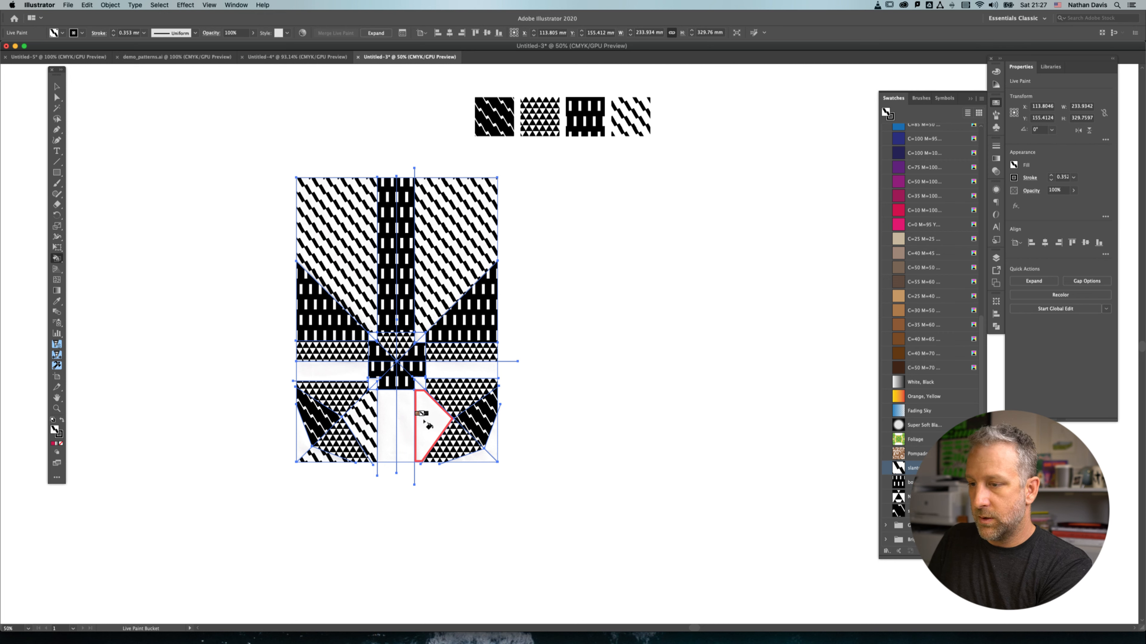
click(424, 422)
key(Right)
key(Right)
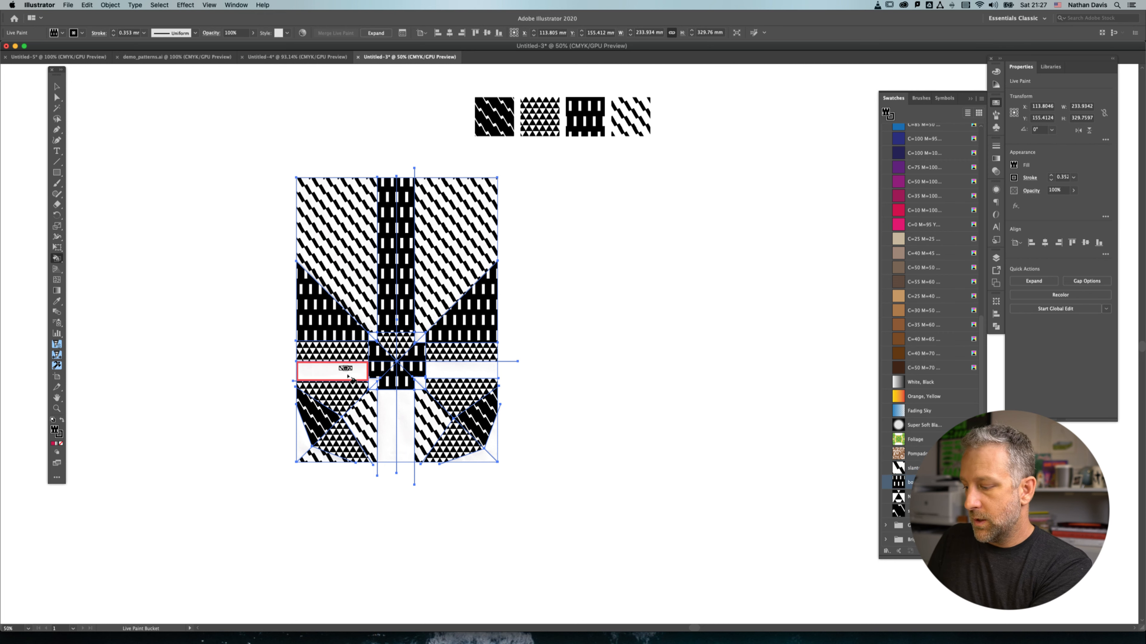
click(348, 375)
key(Right)
click(349, 374)
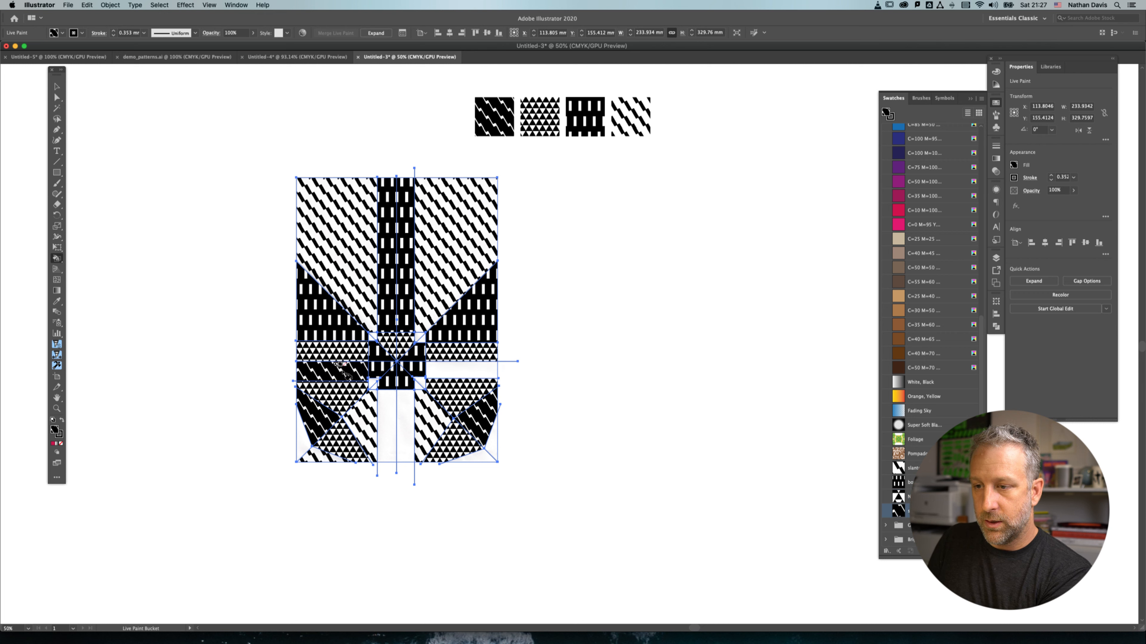
click(456, 371)
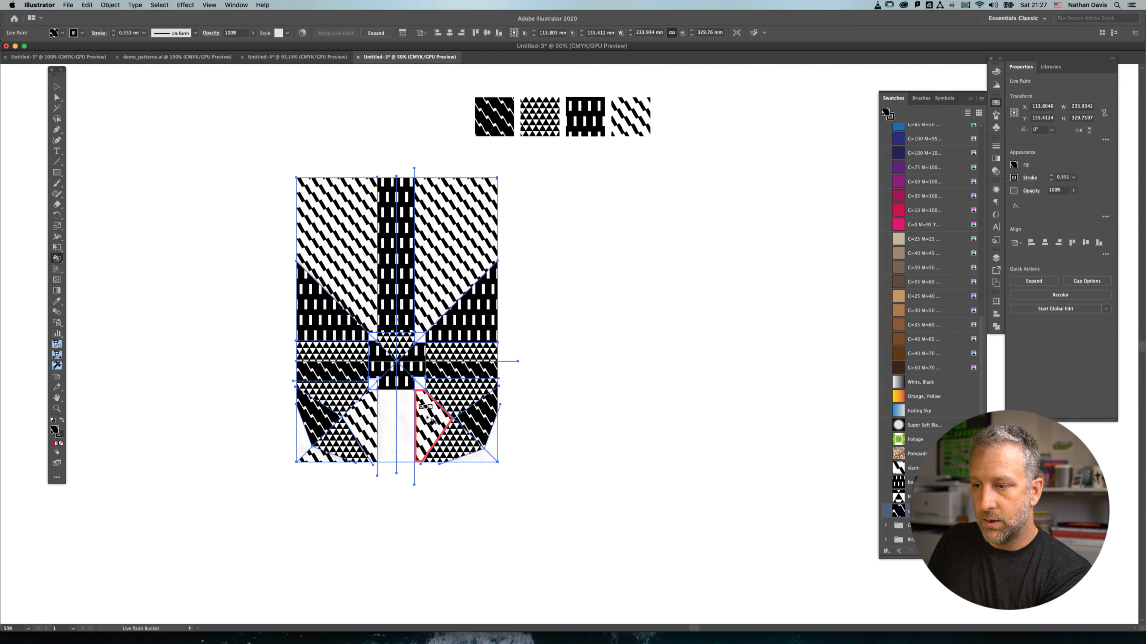
- Fill the two lower central strips with the mostly black slanted pattern
click(386, 420)
click(403, 417)
click(393, 344)
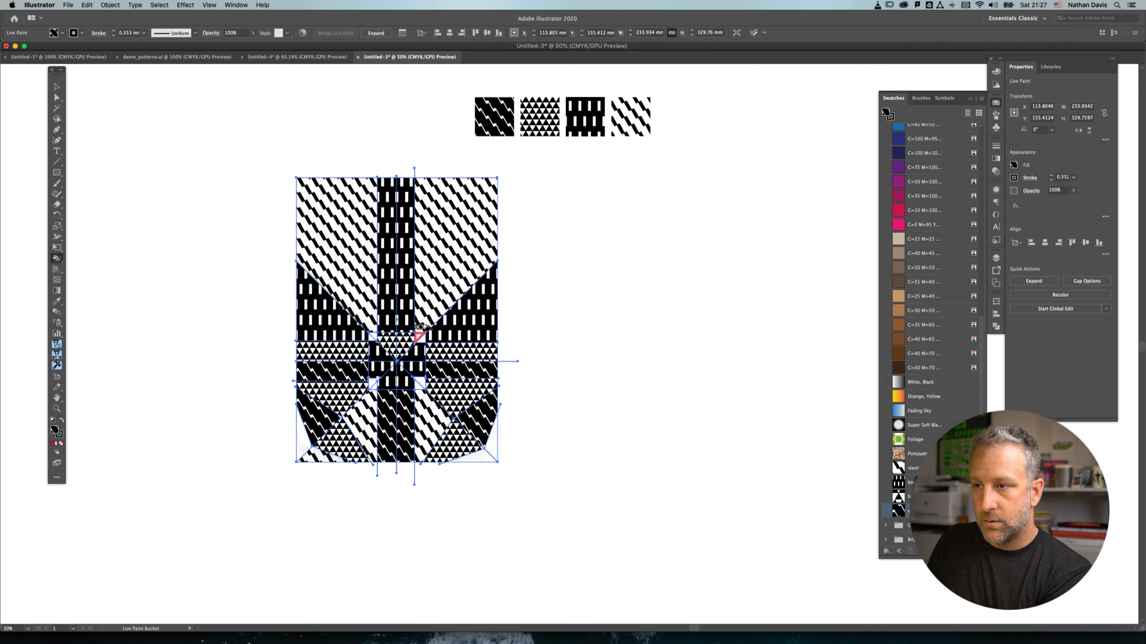
- Fill the remaining slivers at the page's bottom corners with the triangle and block patterns, and deselect the artwork
click(301, 451)
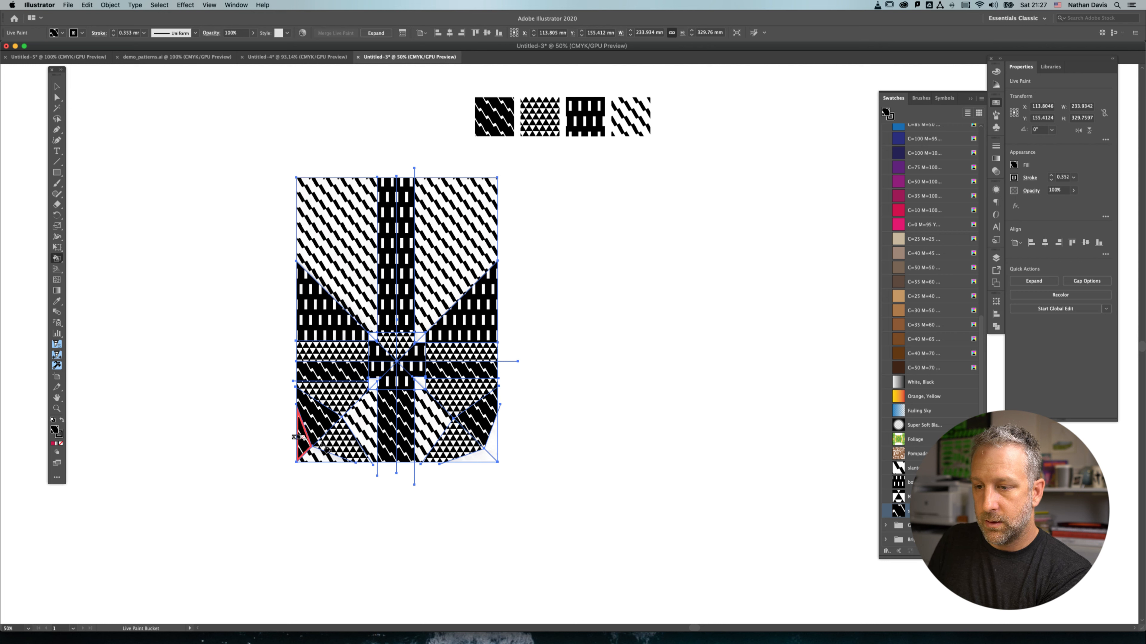
key(Left)
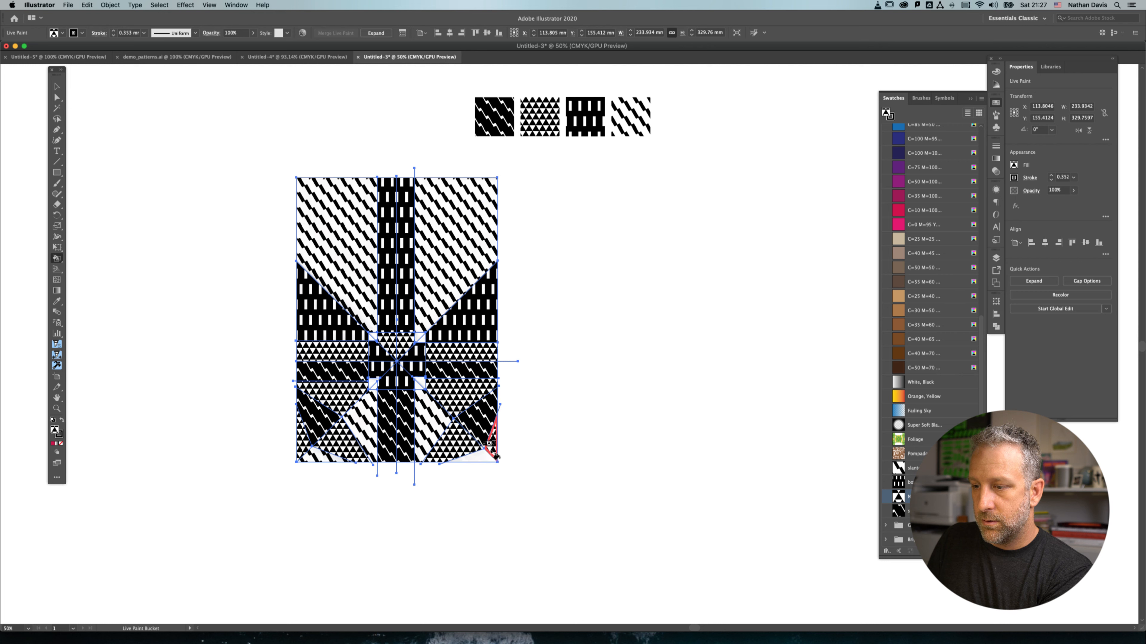
key(Right)
key(Right)
key(Left)
key(Left)
key(Left)
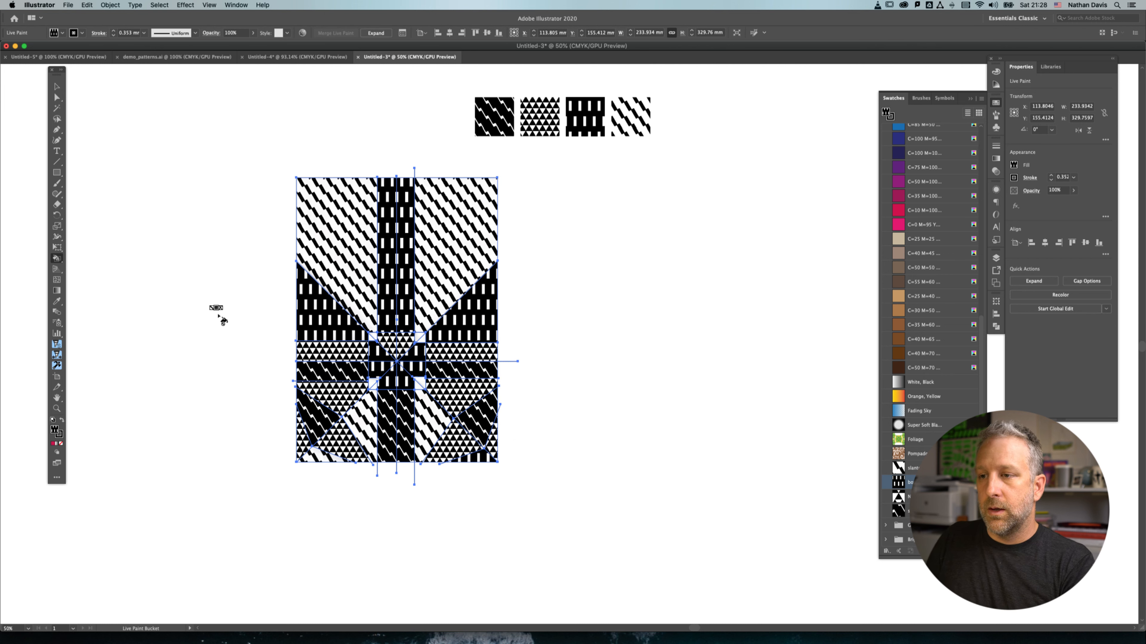
click(57, 86)
click(180, 163)
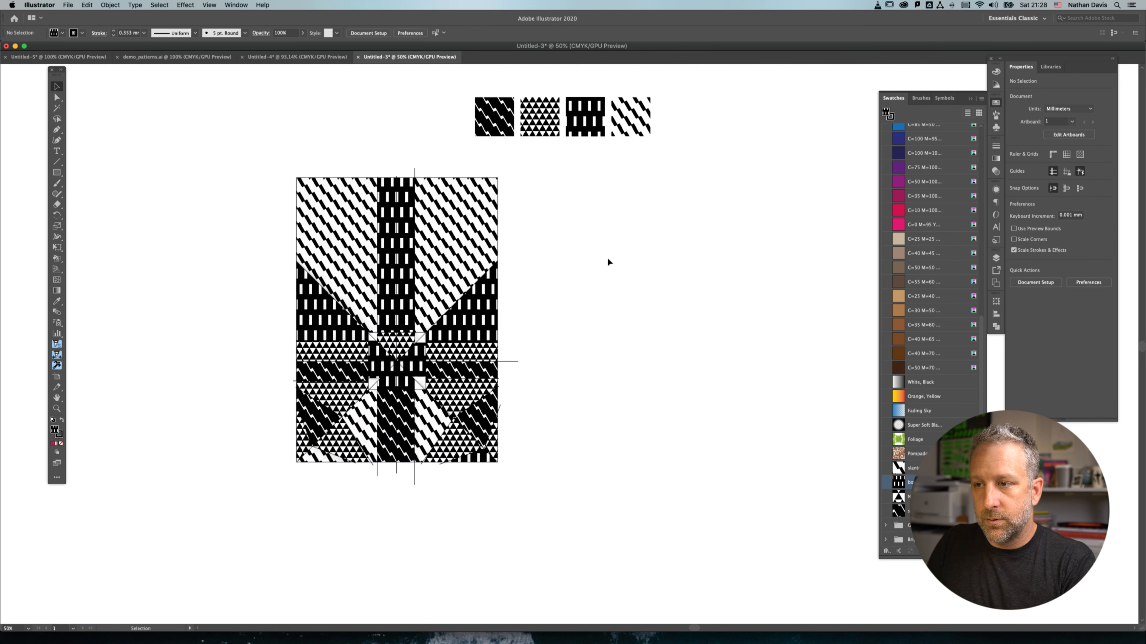
- Open the Export As dialog and examine the available file formats
click(68, 5)
mouse_move(135, 160)
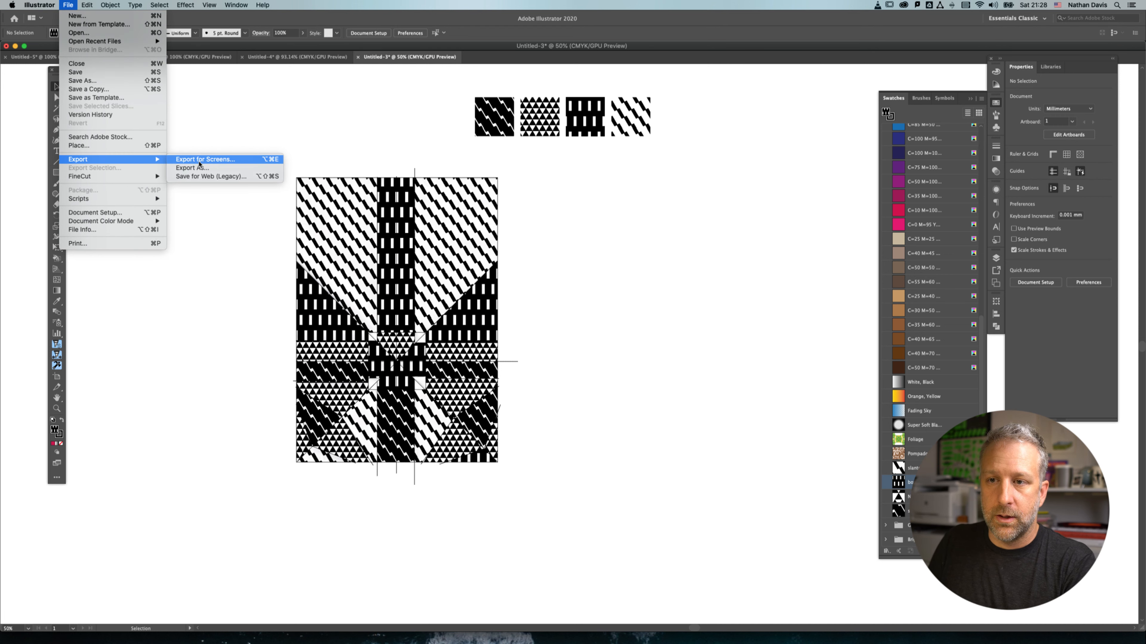
click(210, 168)
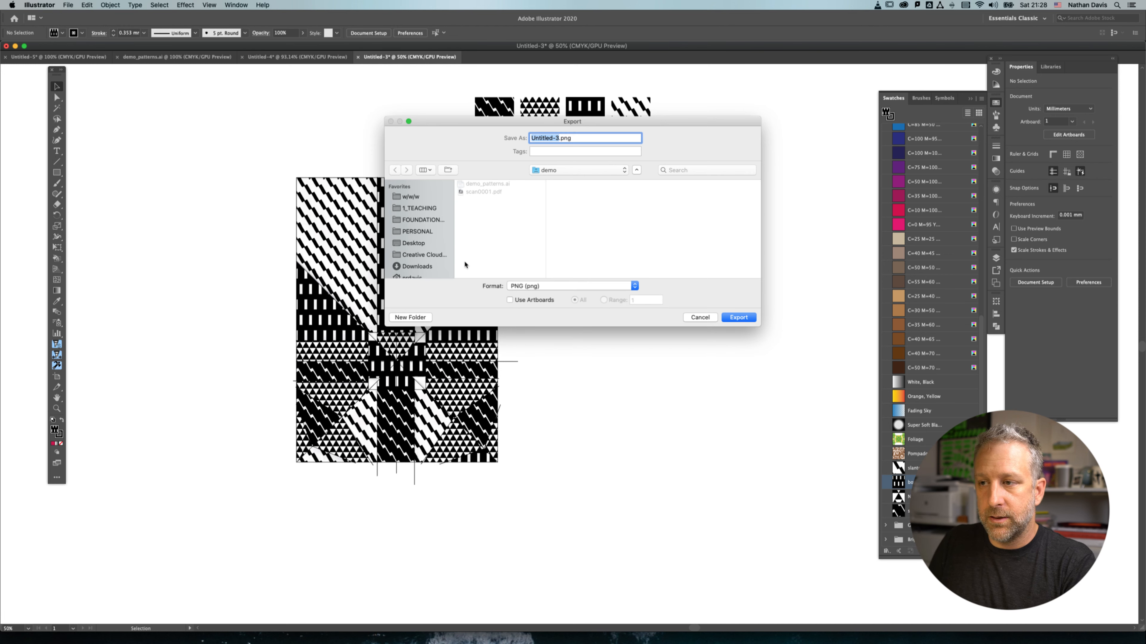
drag(472, 121, 286, 105)
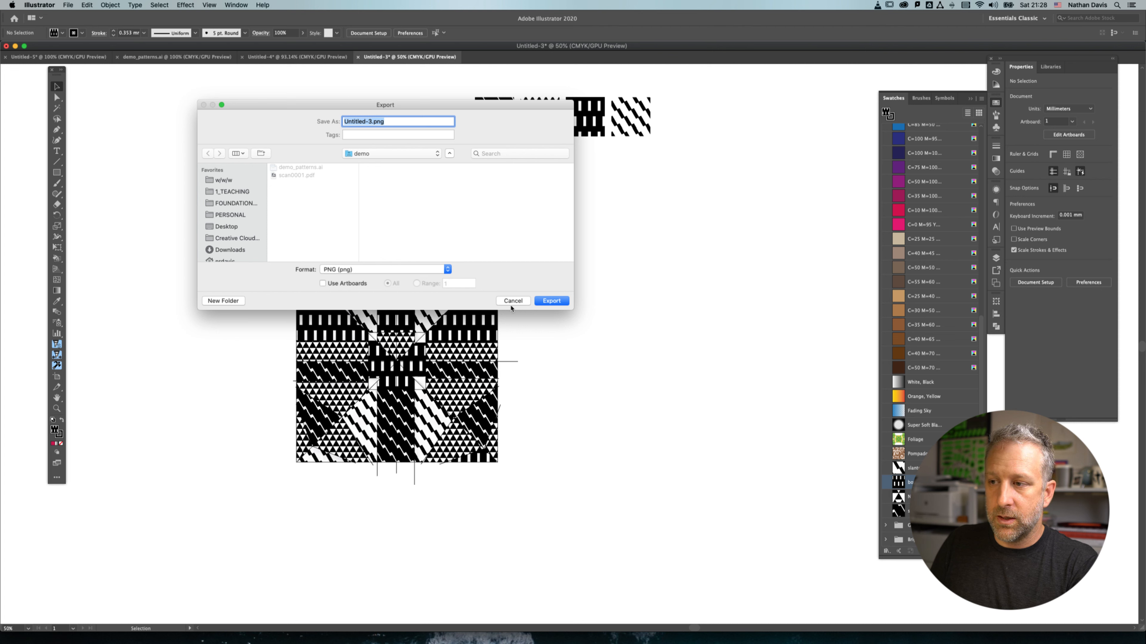
click(354, 270)
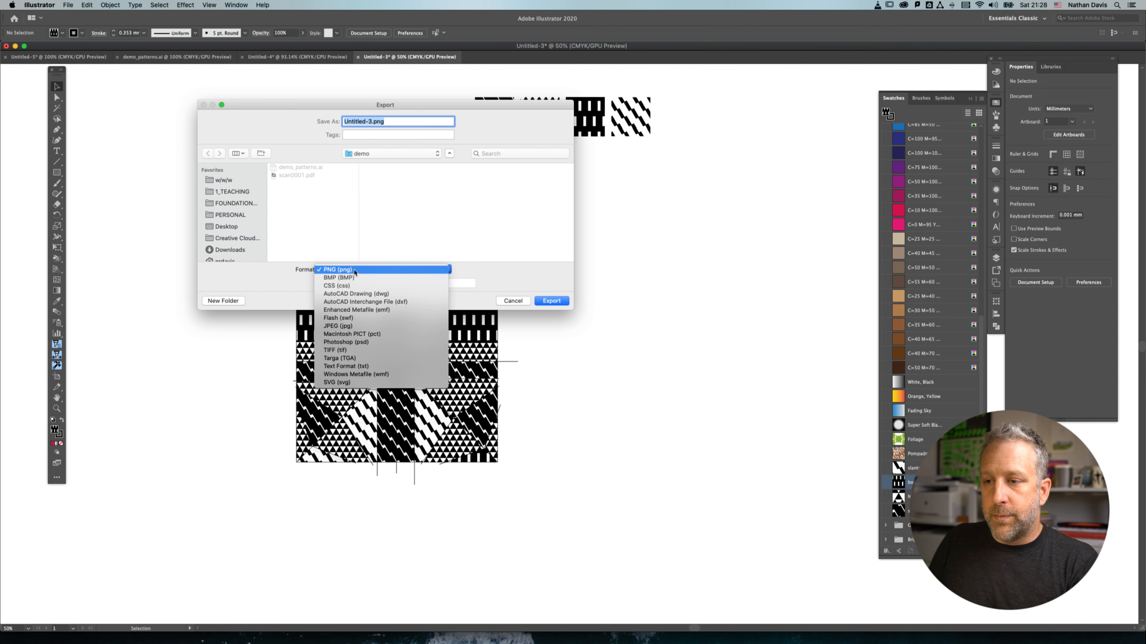
click(512, 301)
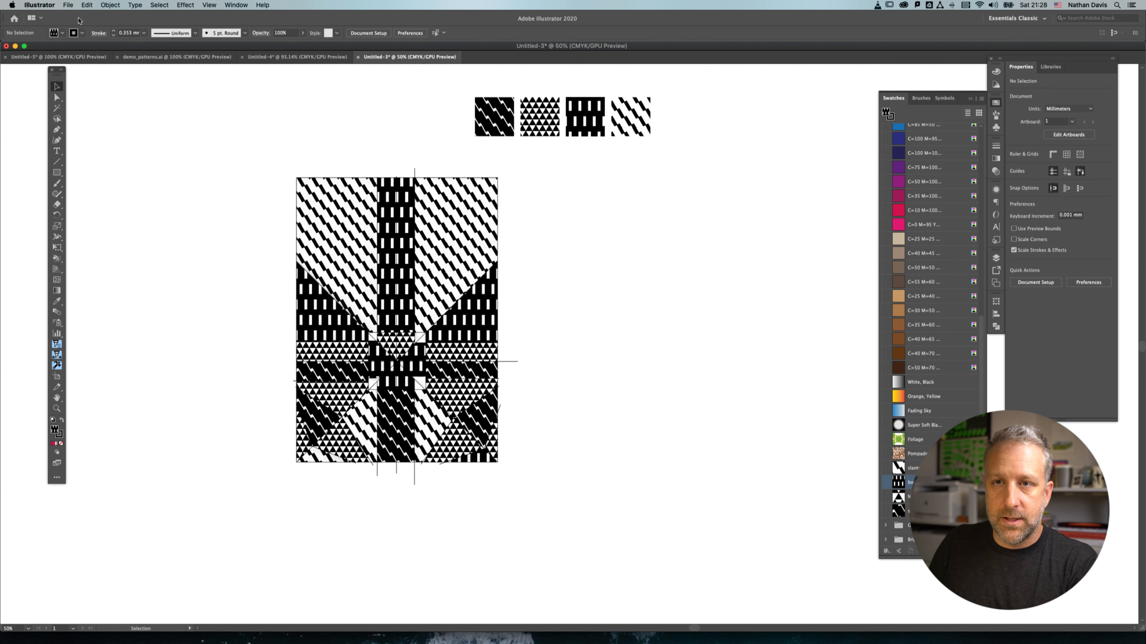
click(68, 5)
click(68, 5)
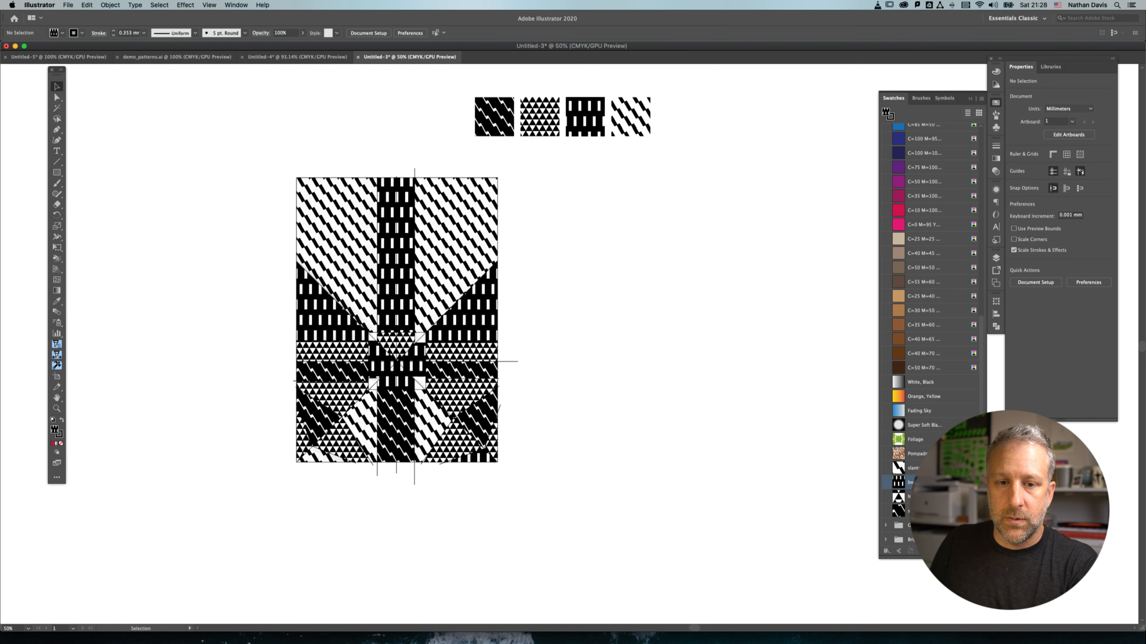
key(Tab)
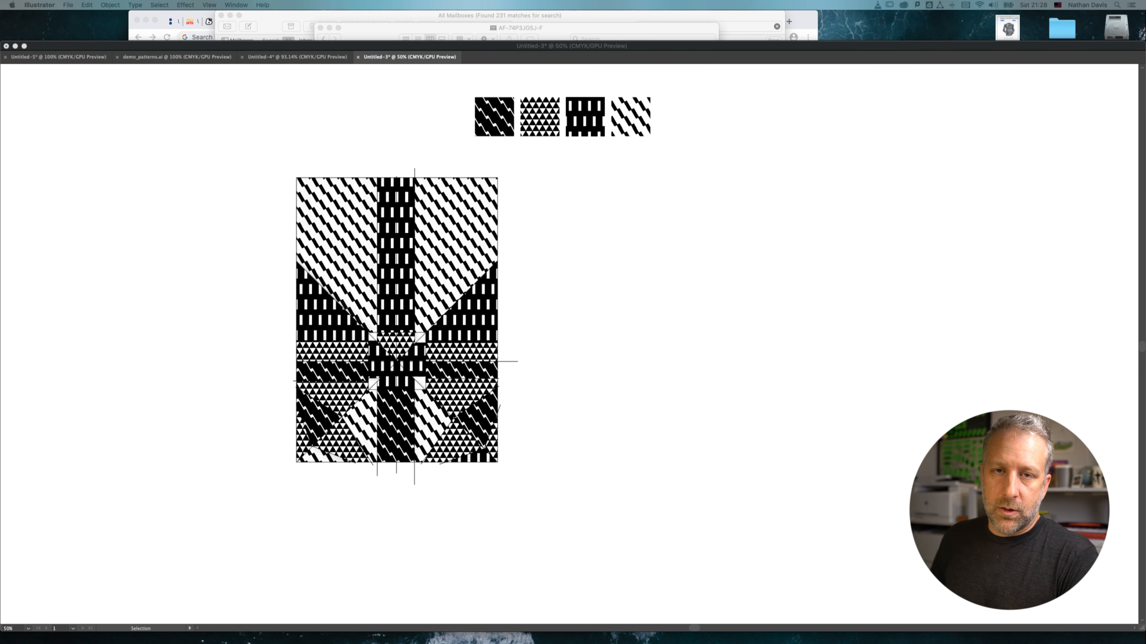
key(Tab)
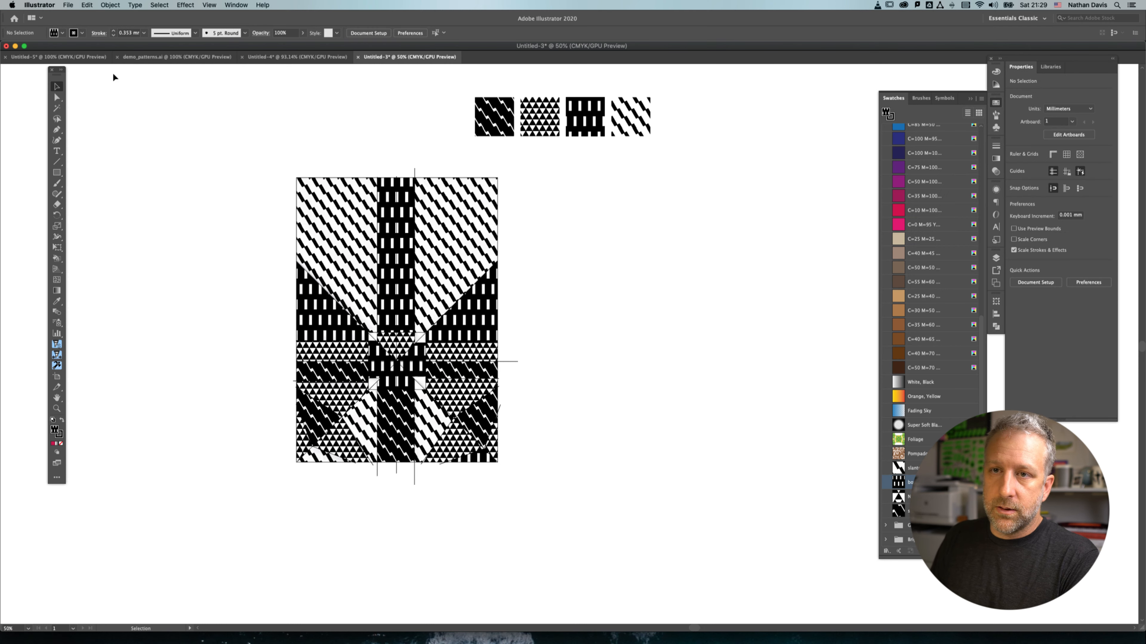
- Save the document as an Illustrator 2020 file in the demo folder, named sur_spa_f20_paper_plane followed by the author's surname and 01
click(68, 6)
click(80, 81)
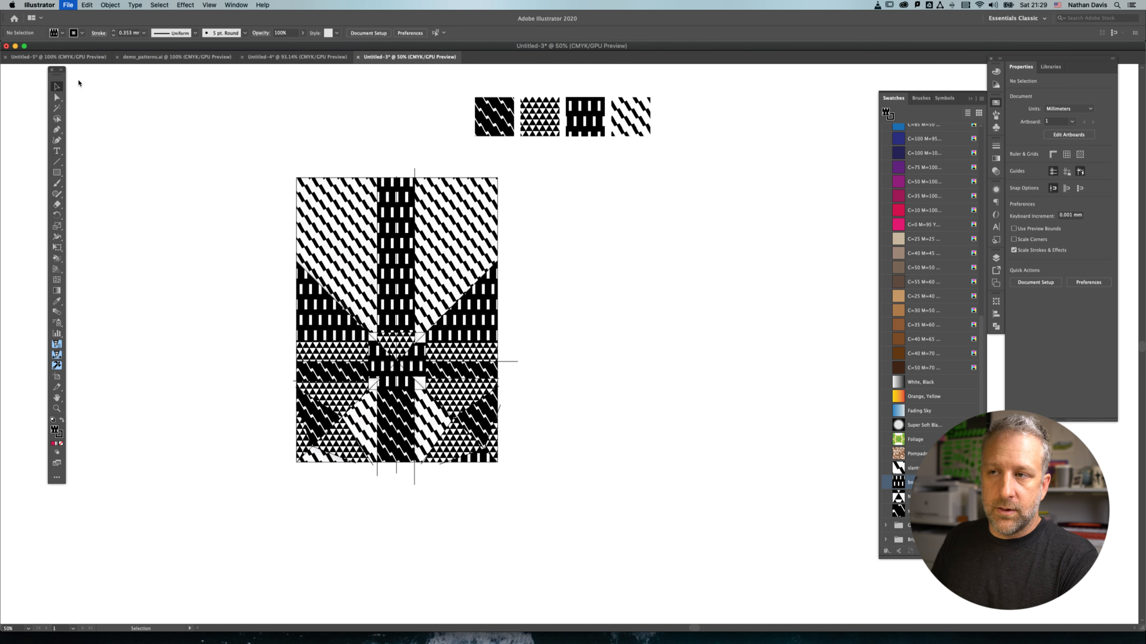
text(paper)
key(BackSpace)
key(BackSpace)
key(BackSpace)
key(BackSpace)
key(BackSpace)
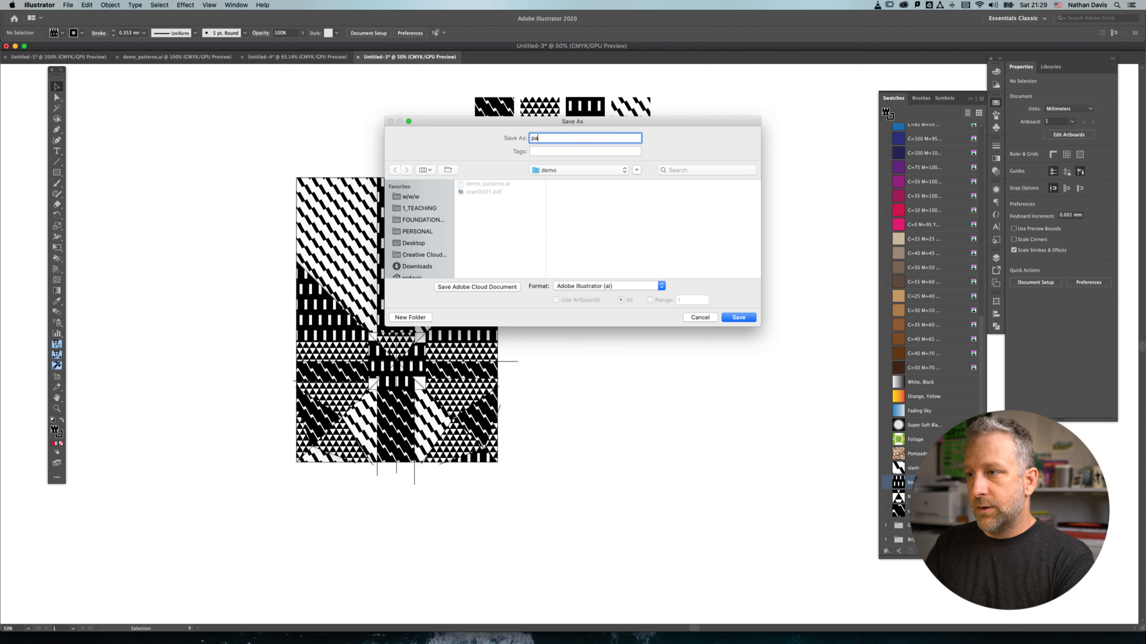
text(su)
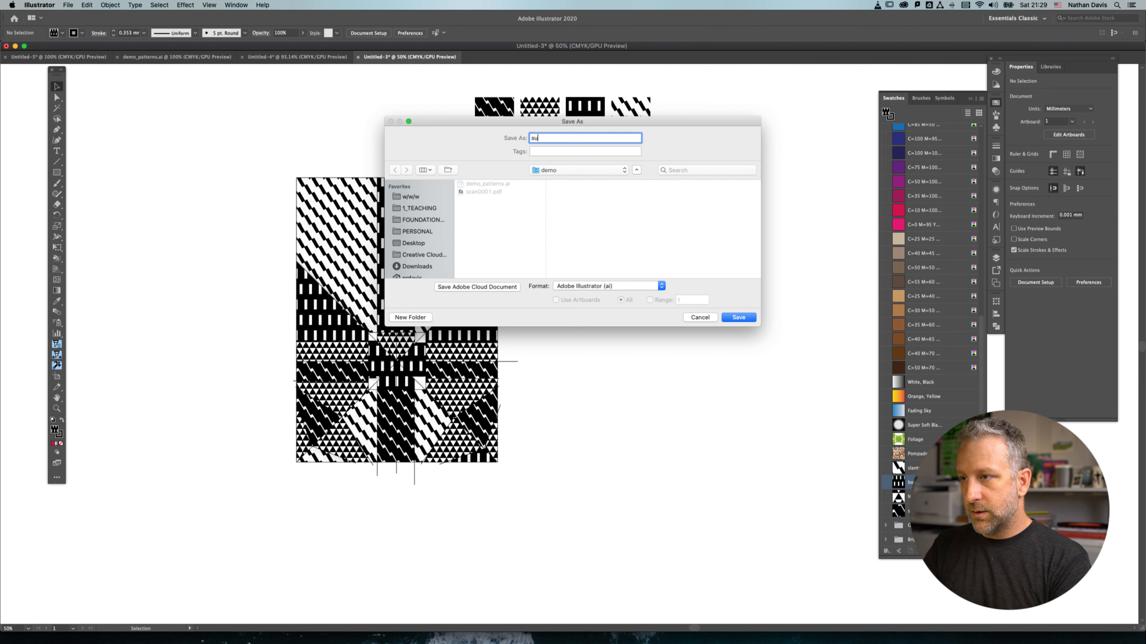
text(r_spa_)
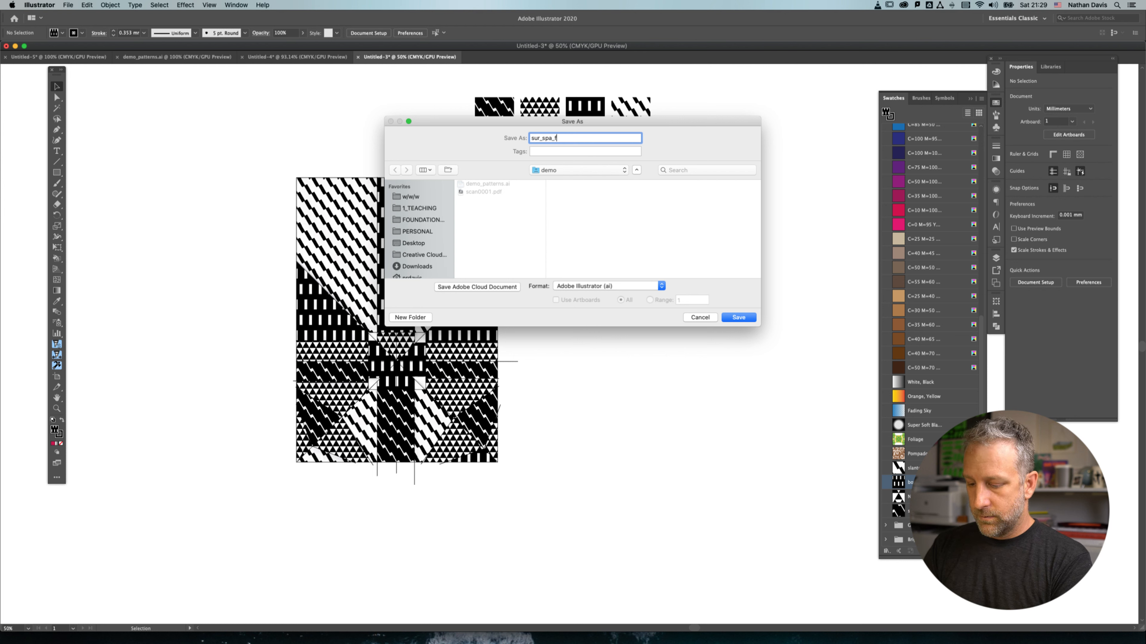
text(f20_davis)
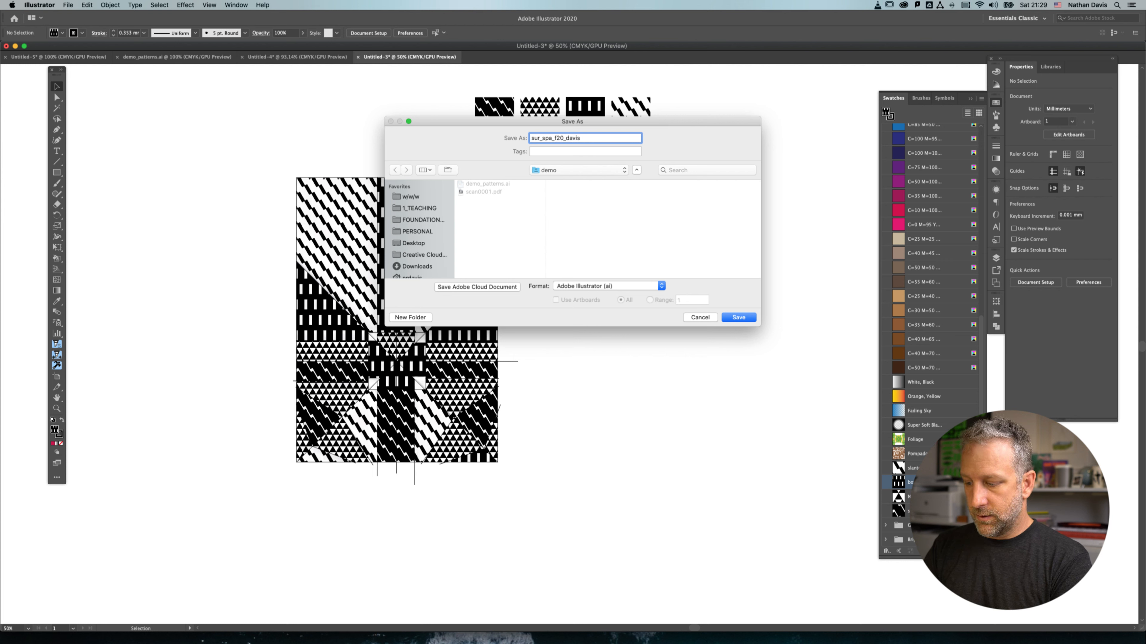
key(BackSpace)
key(BackSpace)
key(BackSpace)
key(BackSpace)
text(pa)
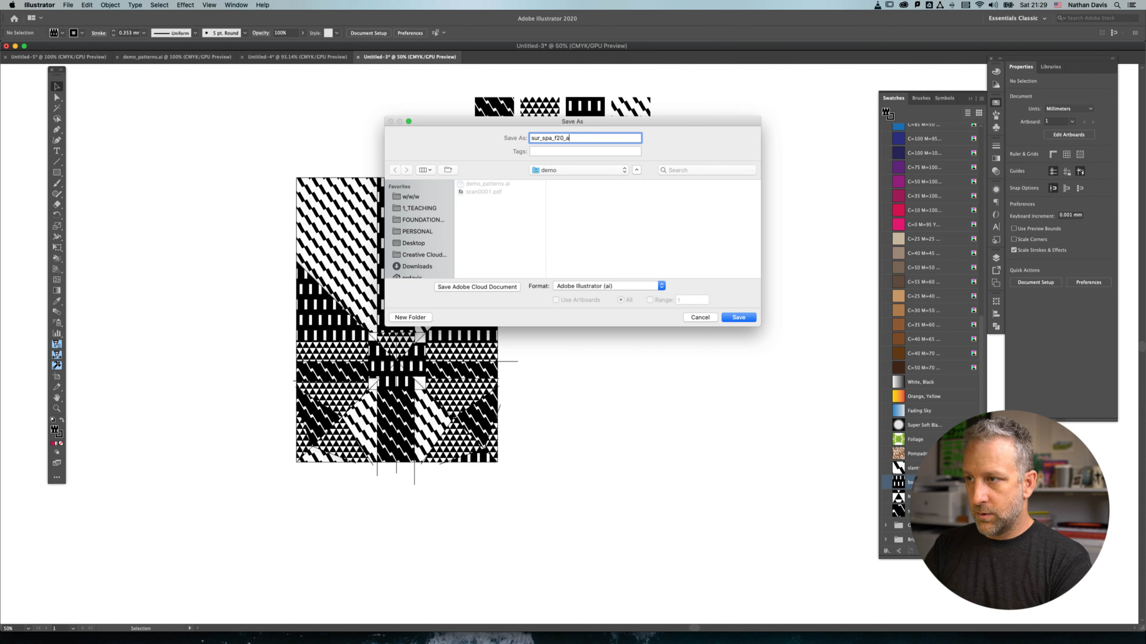
text(per_plane_davis_01)
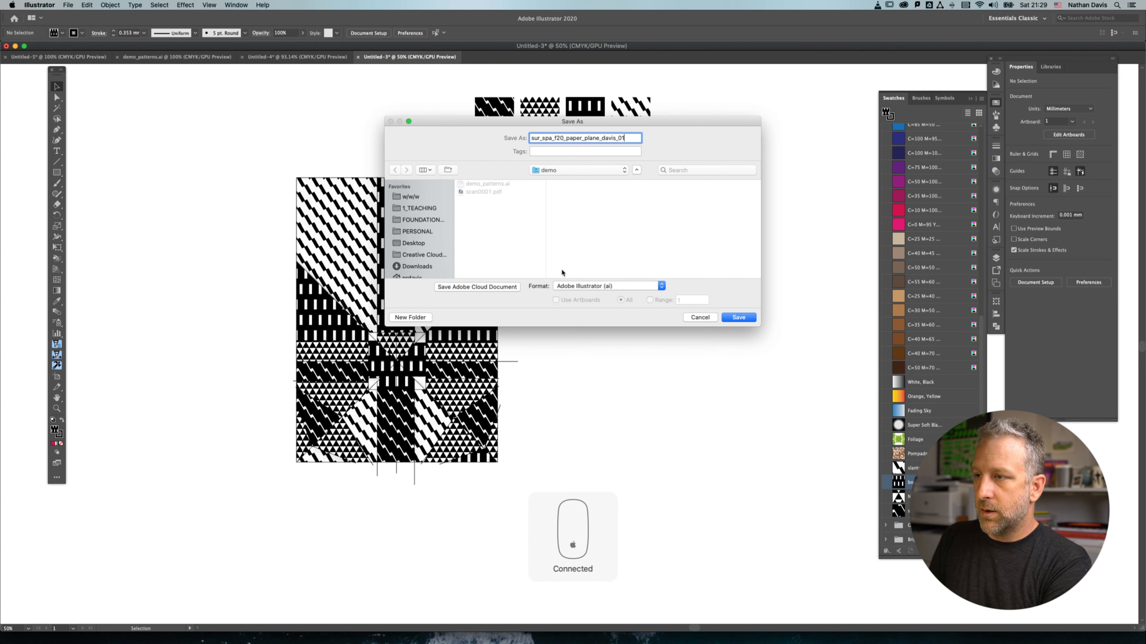
click(743, 319)
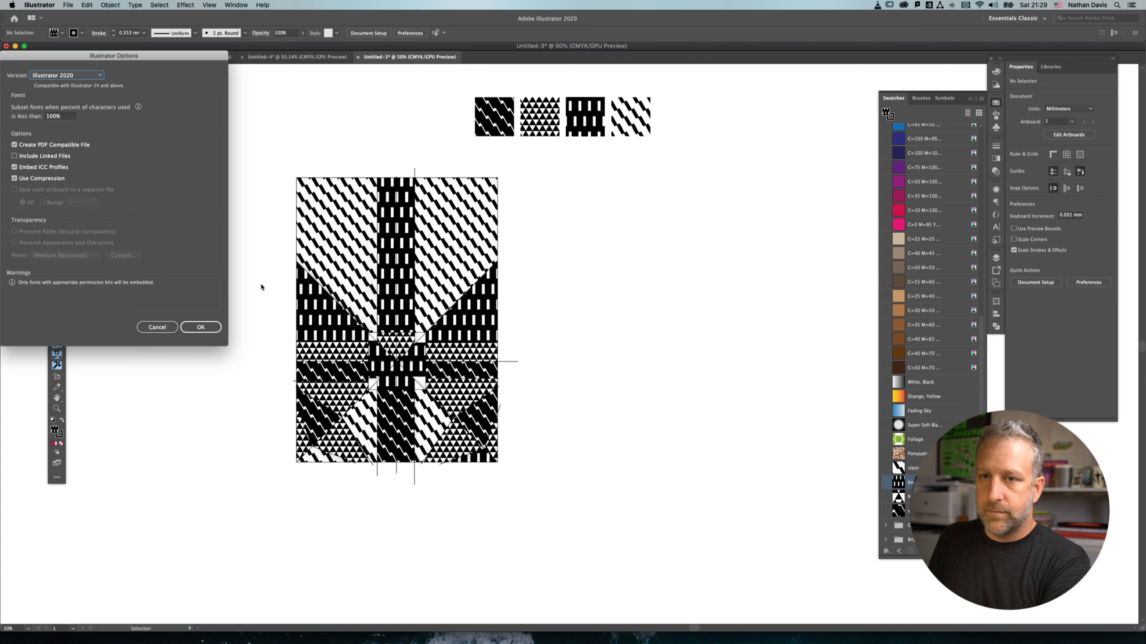
click(201, 327)
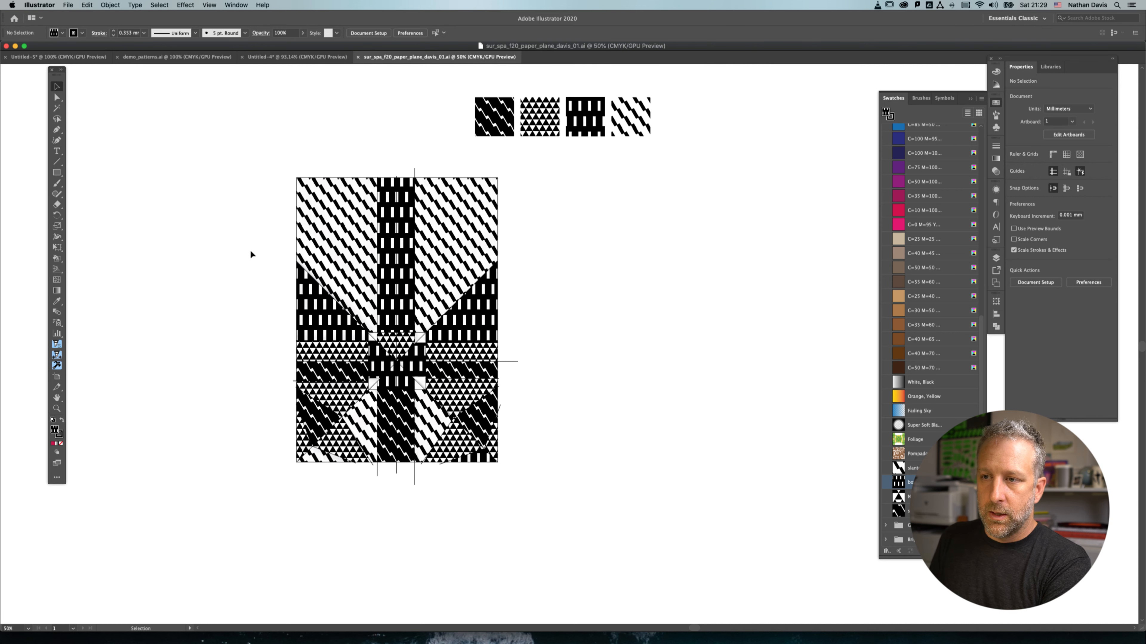
- Open the print settings for the document and choose 192.168.1.108 as the printer
key(super+p)
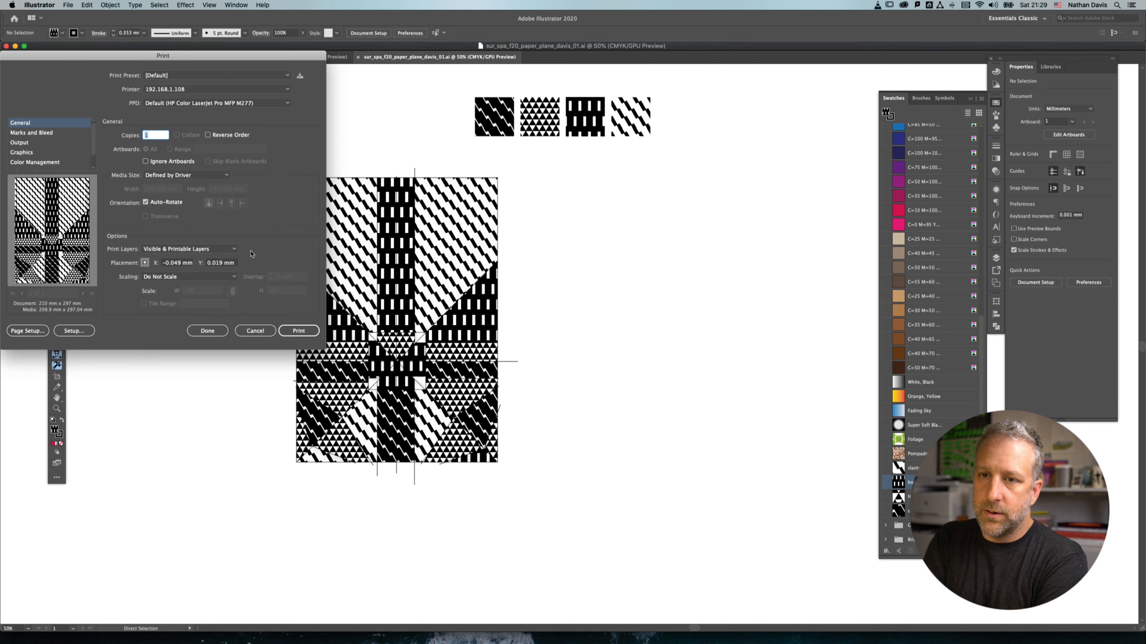
drag(163, 55, 425, 90)
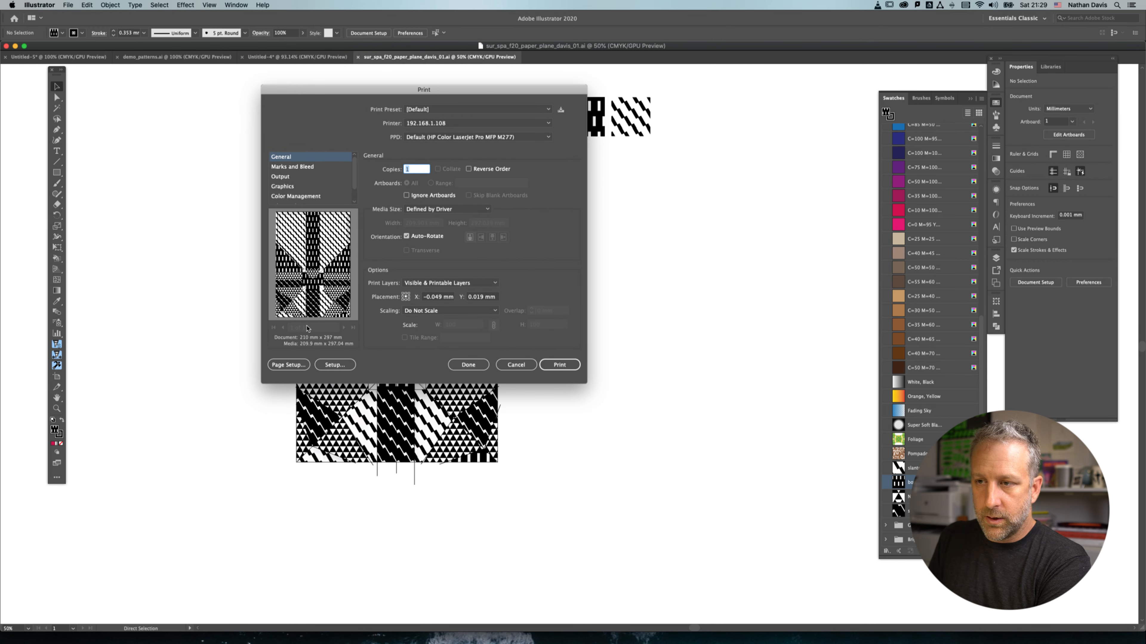
click(423, 123)
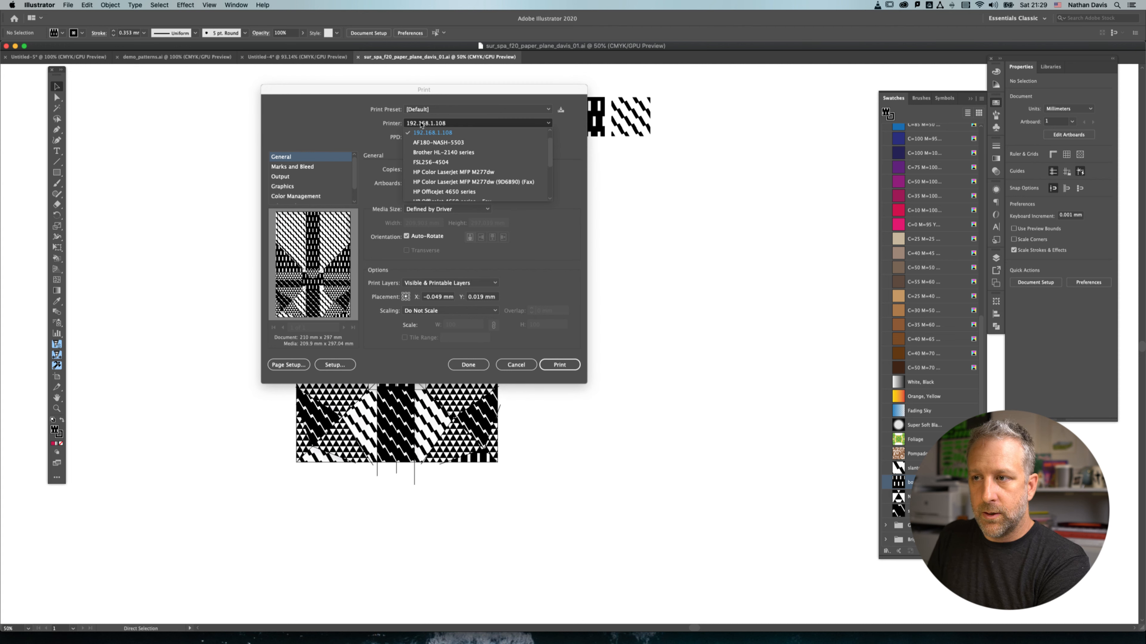
click(418, 132)
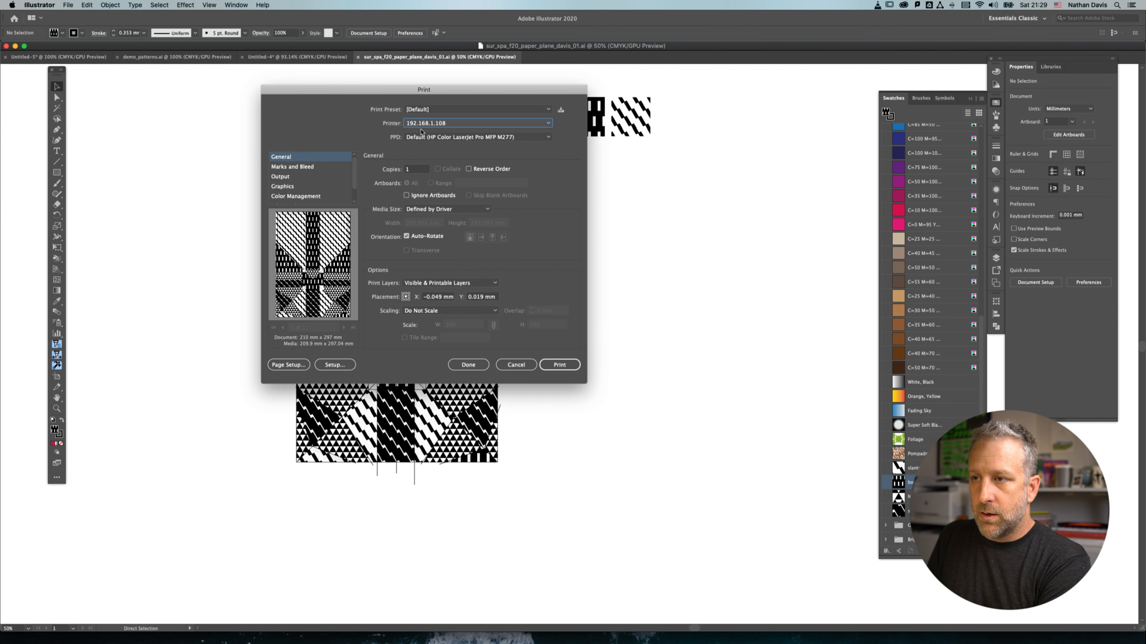
- Switch the printer to AF180-NASH-5503, set the media size to A3, and print the paper plane pattern
click(416, 124)
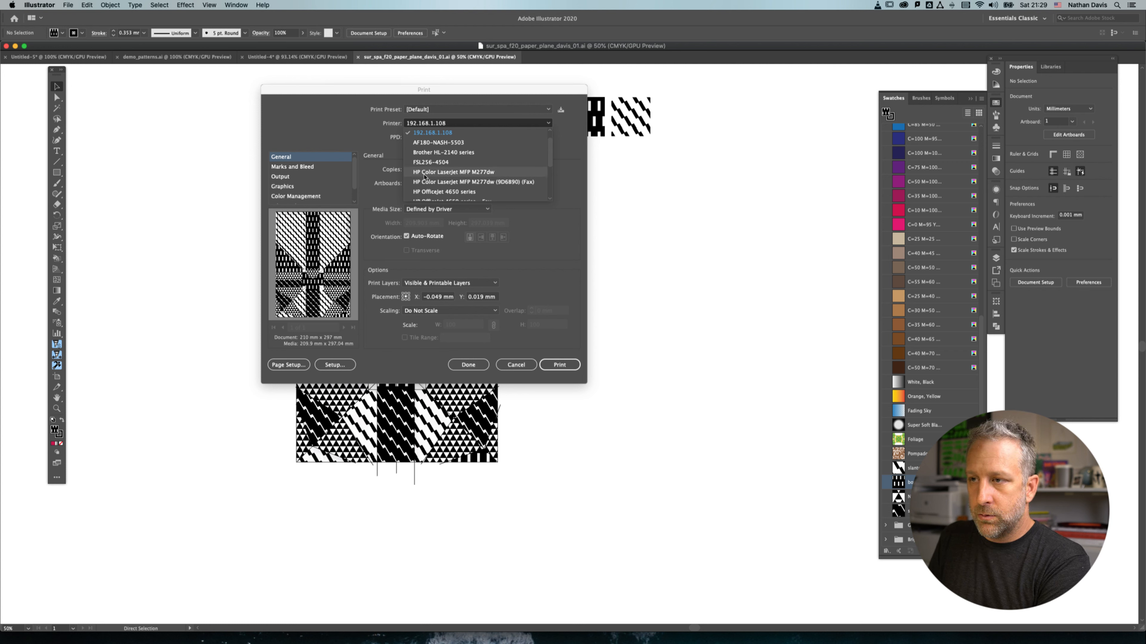
click(427, 144)
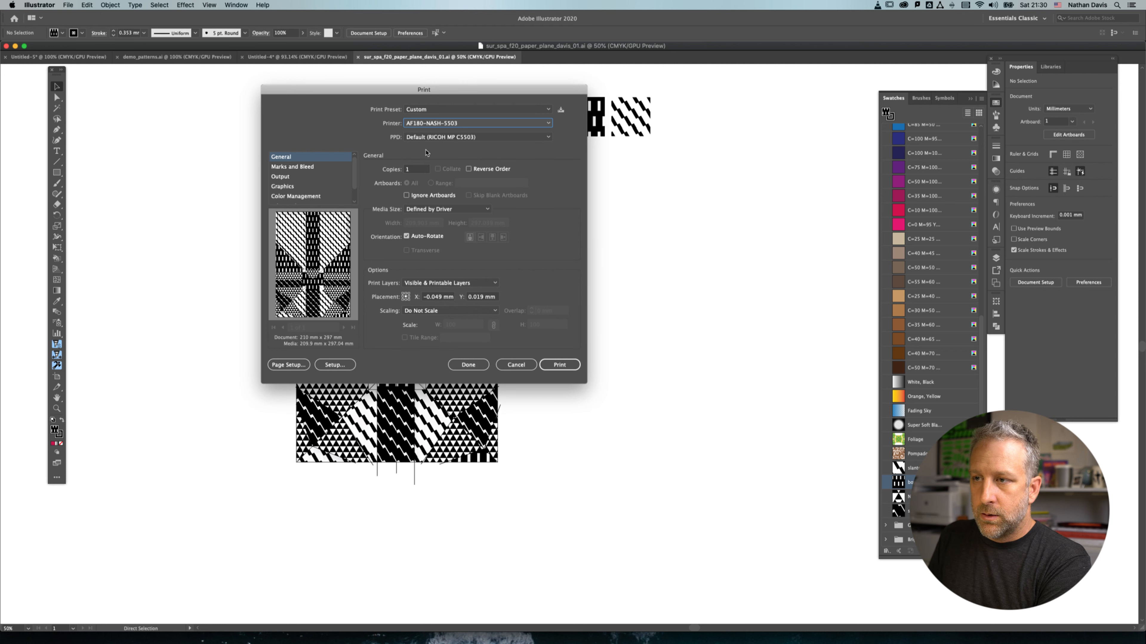
click(424, 210)
click(423, 240)
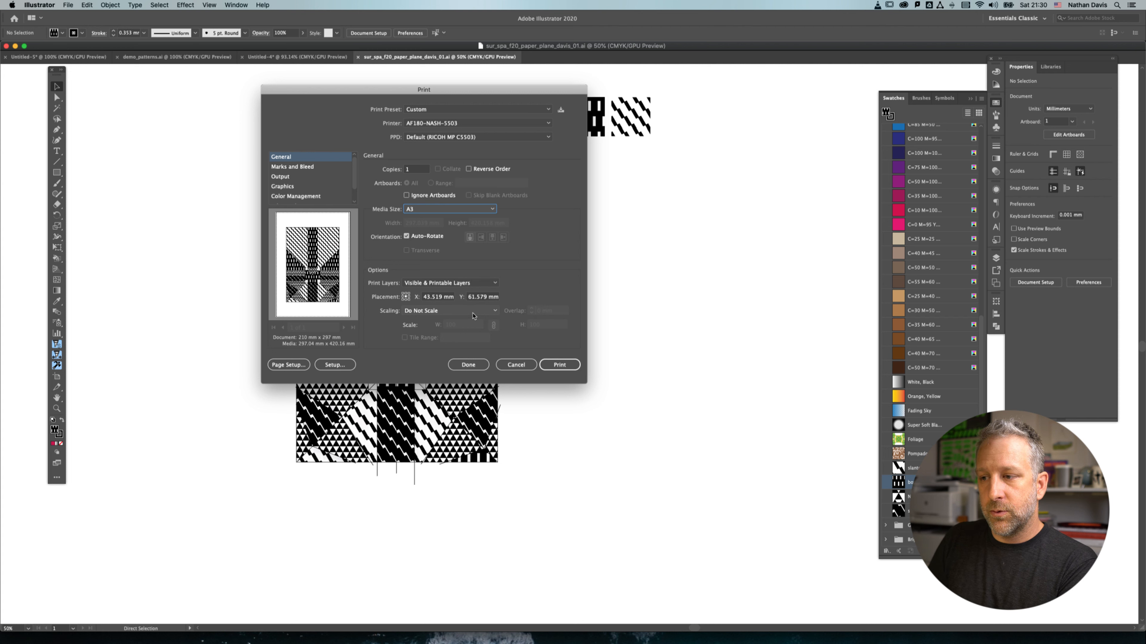
click(558, 368)
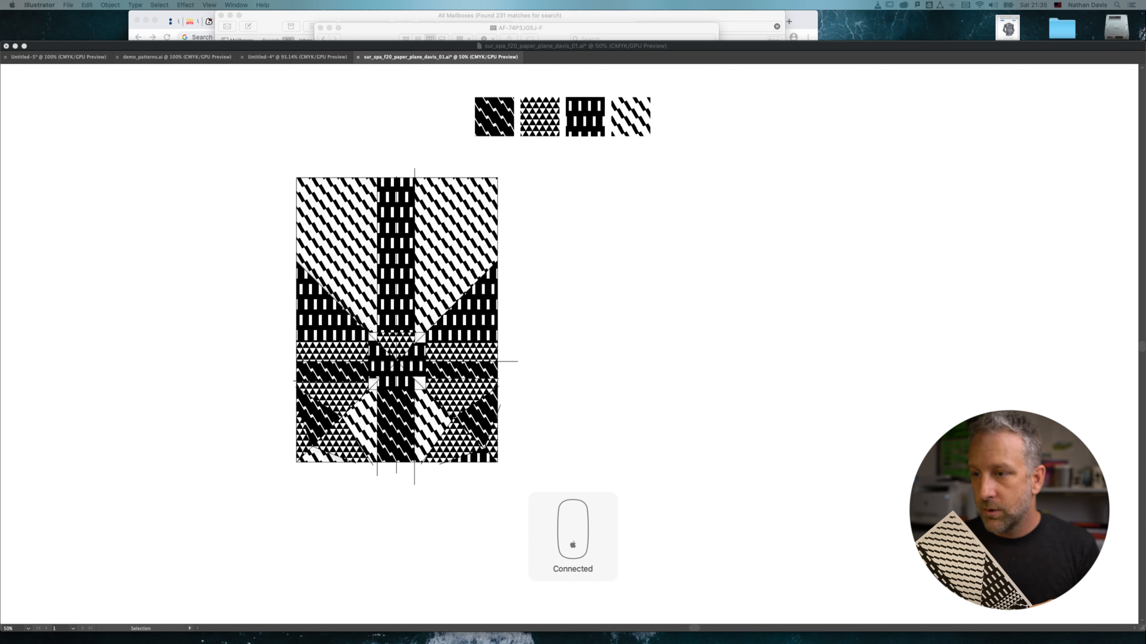
- Show the hidden panels again and examine the patterned paper plane artwork at 100% magnification
key(Tab)
key(super+equal)
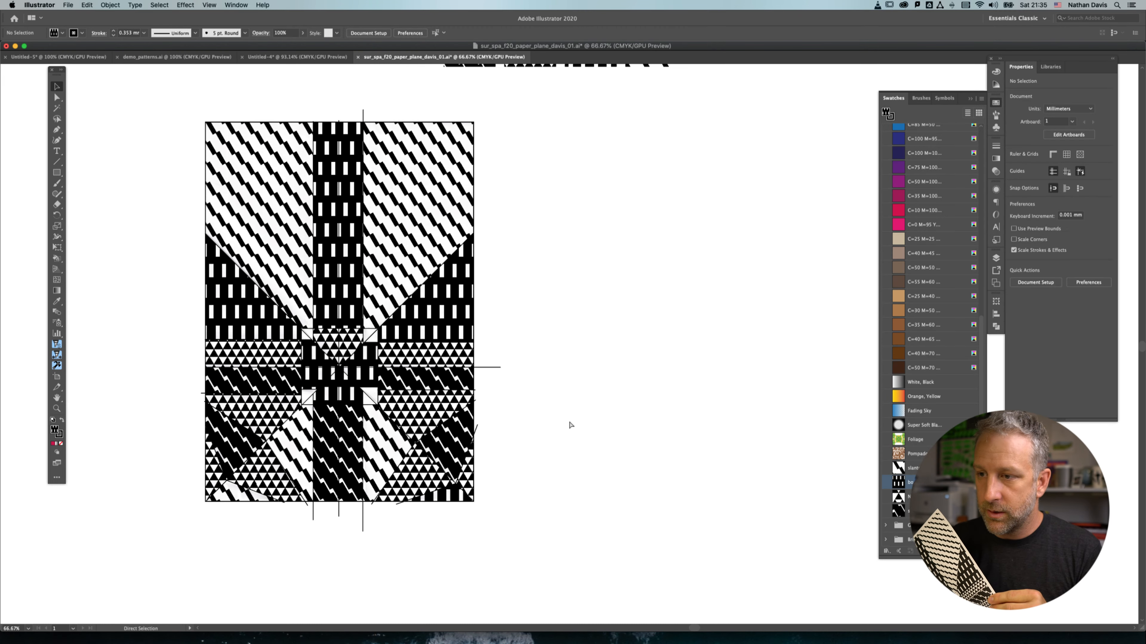
key(super+equal)
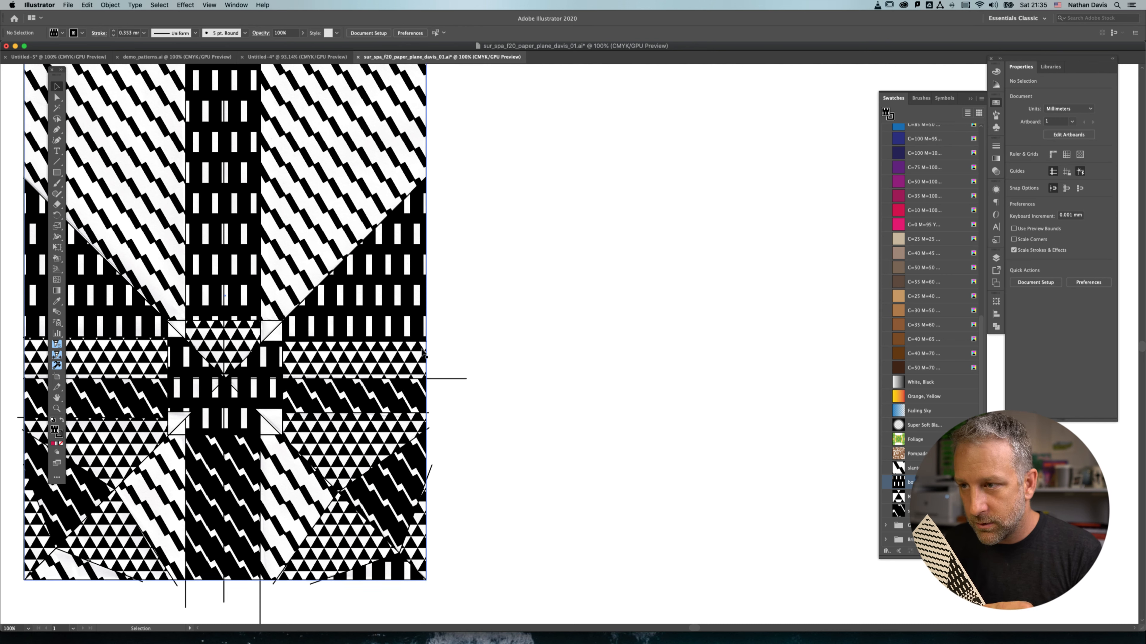